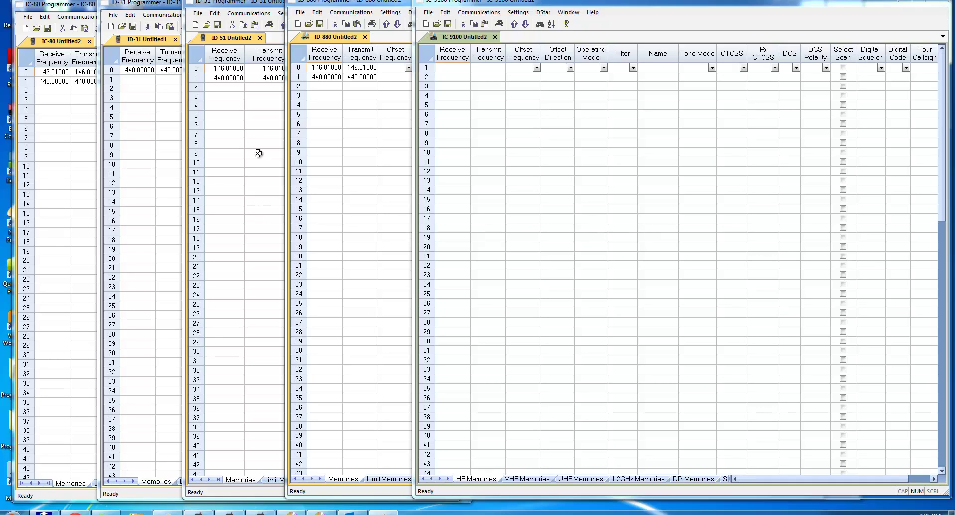
View the DR Memories sheets of the ID-51, IC-80 and ID-31 programmer files.
click(242, 42)
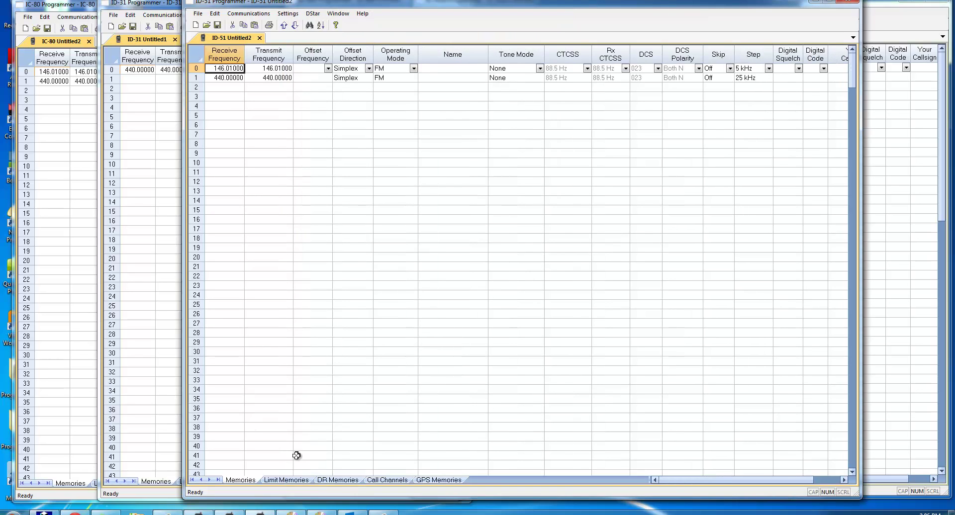
click(345, 481)
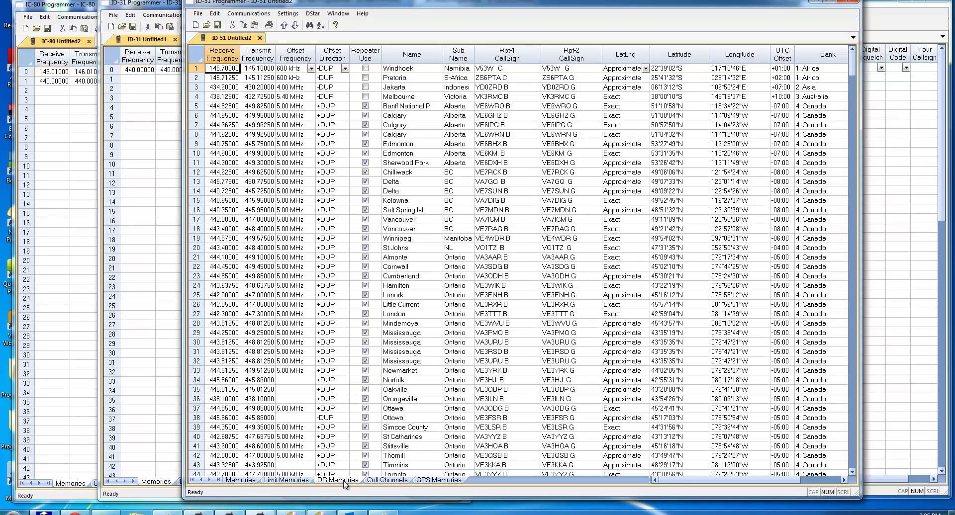
click(47, 501)
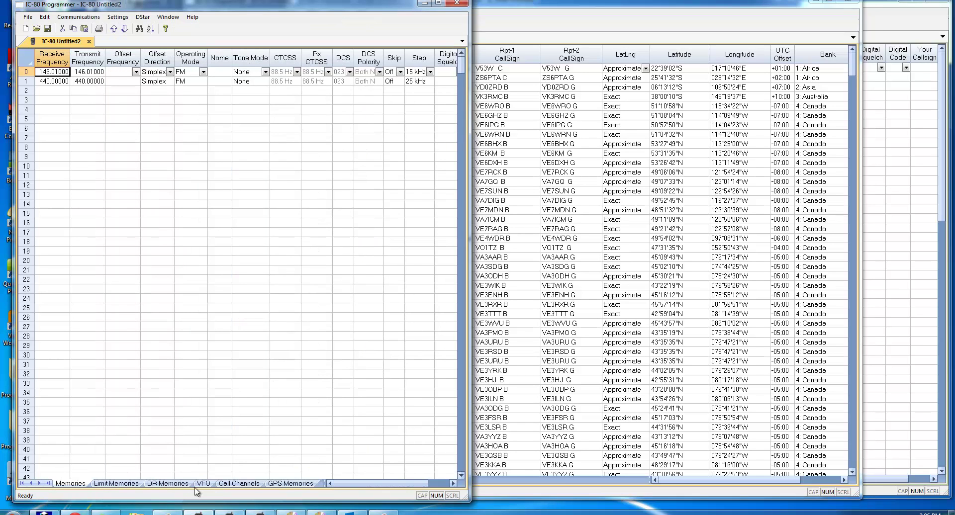
click(168, 484)
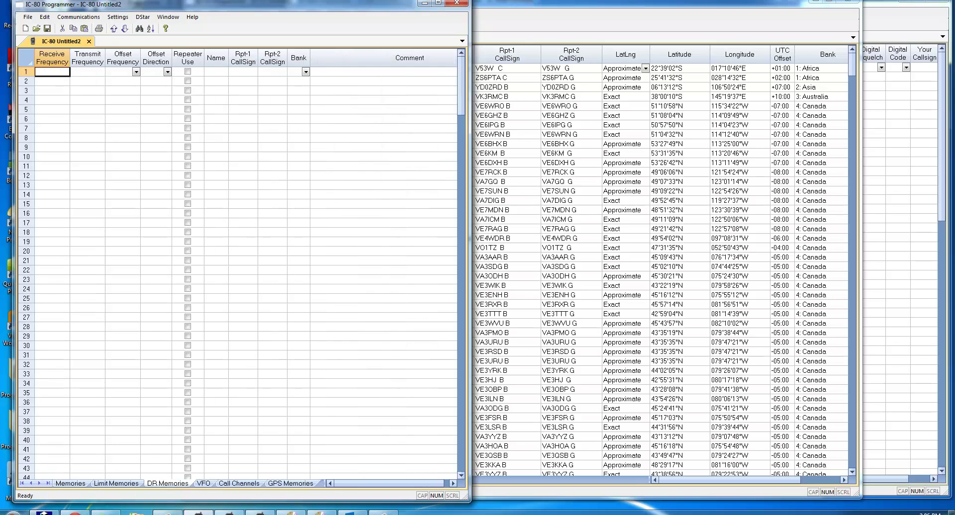
key(alt+Tab)
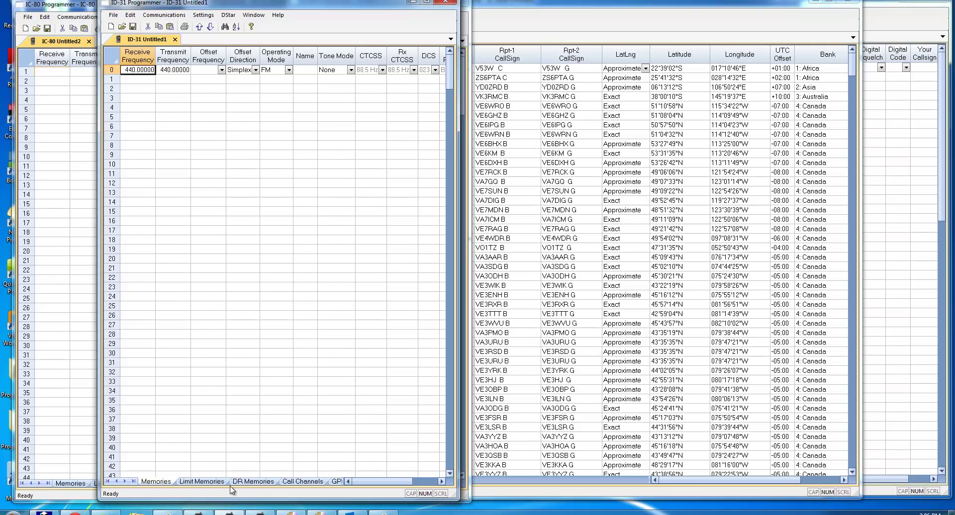
click(245, 482)
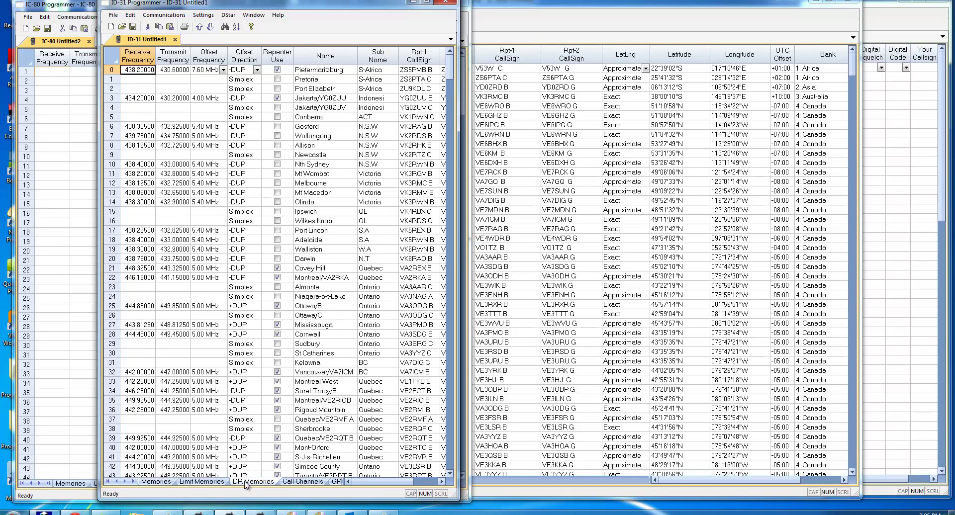
Switch to the ID-880 and IC-9100 programmer files and view the DR Memories sheet of each.
mouse_move(262, 512)
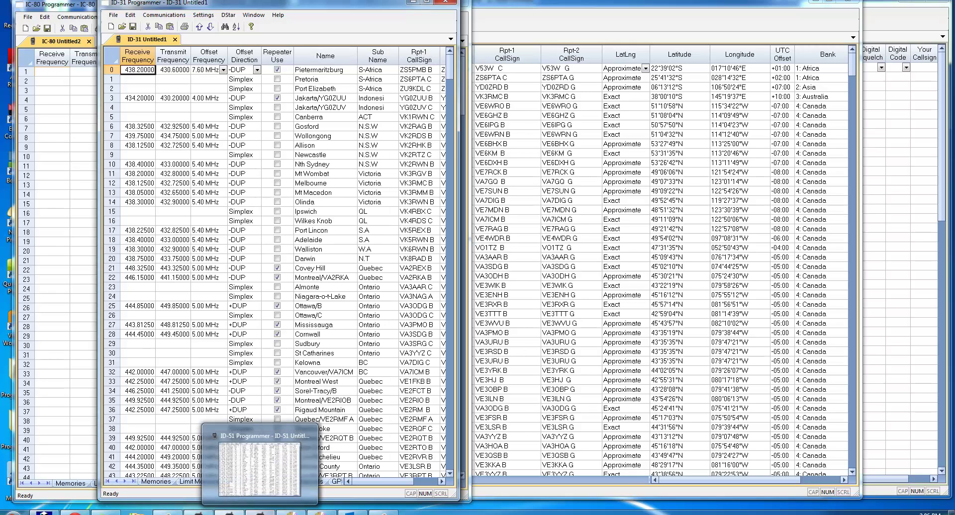
click(261, 458)
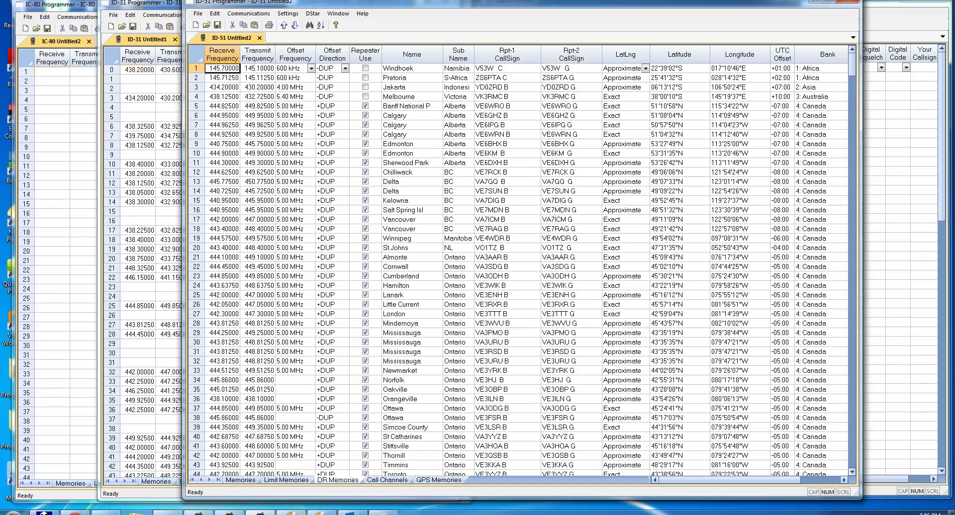
click(291, 512)
click(439, 480)
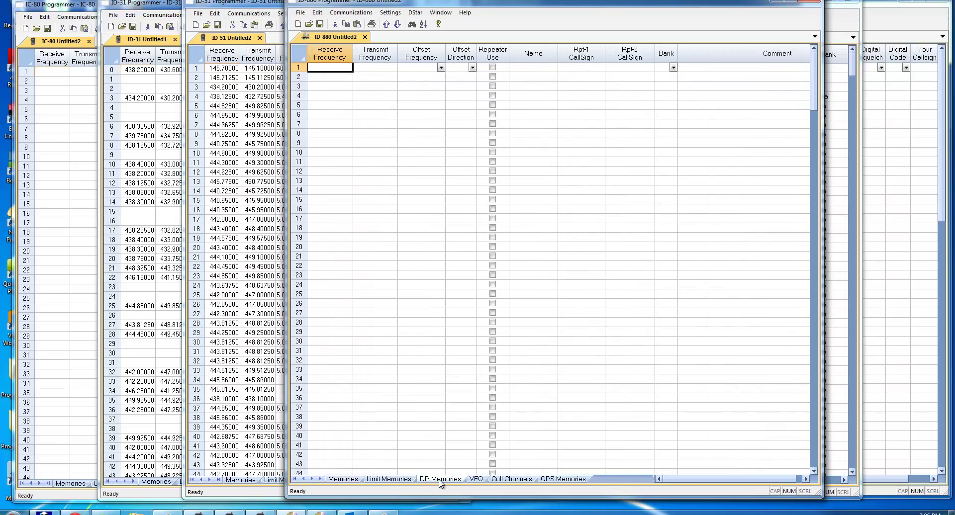
click(321, 512)
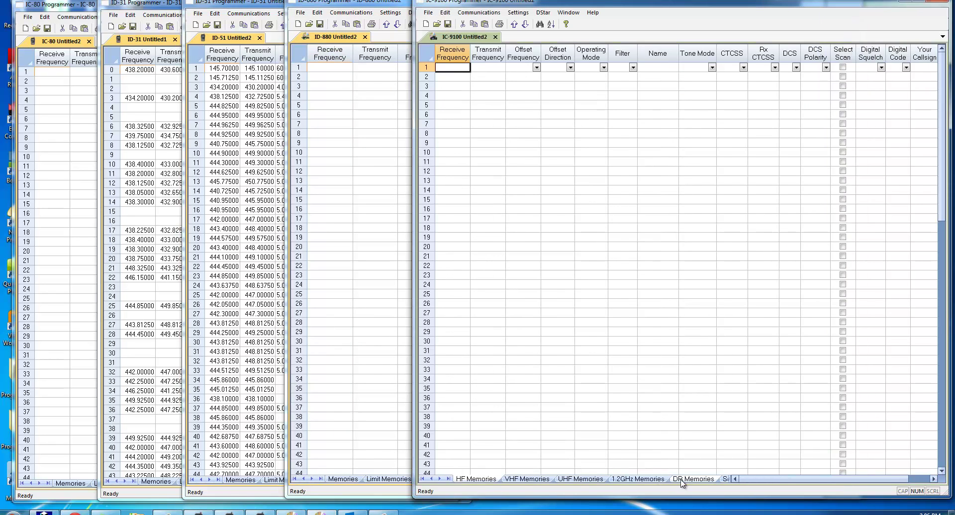
click(682, 480)
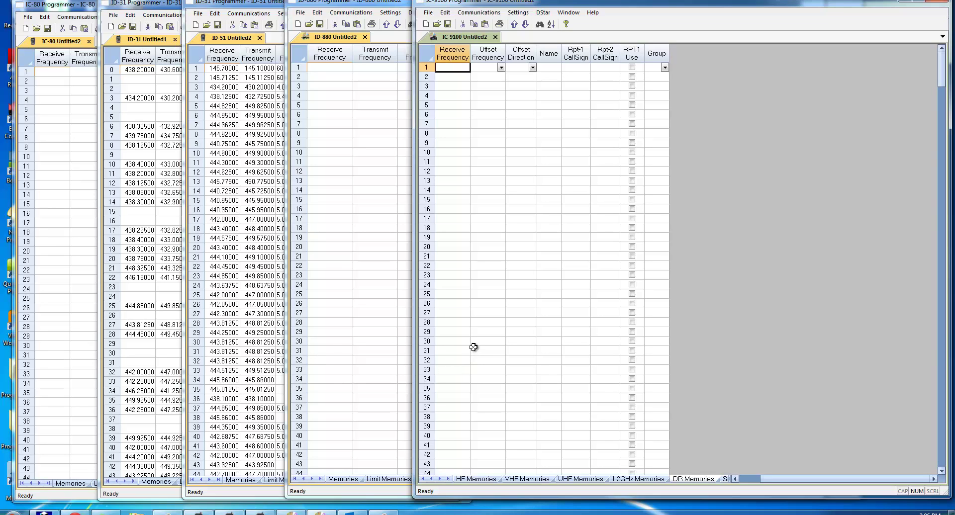
Return to the ID-880 DR Memories and open the DStar Calc repeater selection.
click(356, 323)
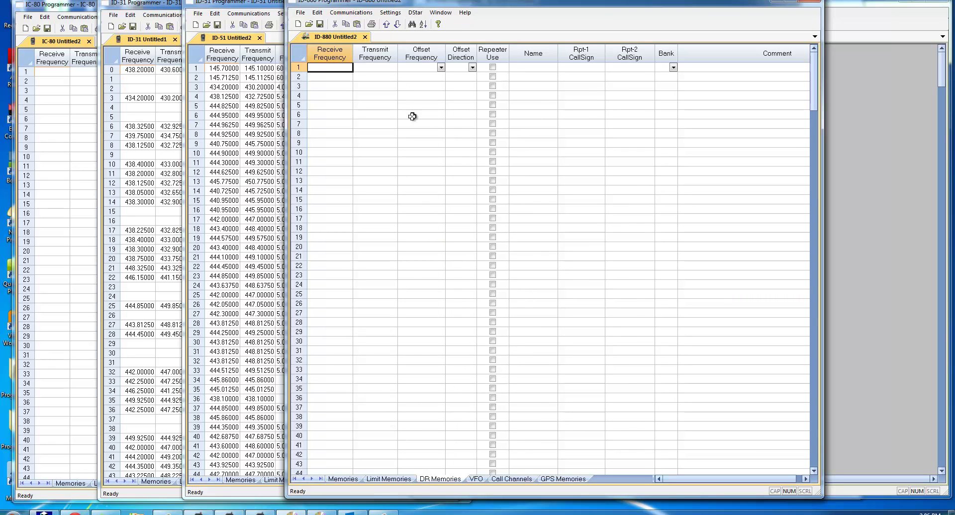
click(401, 13)
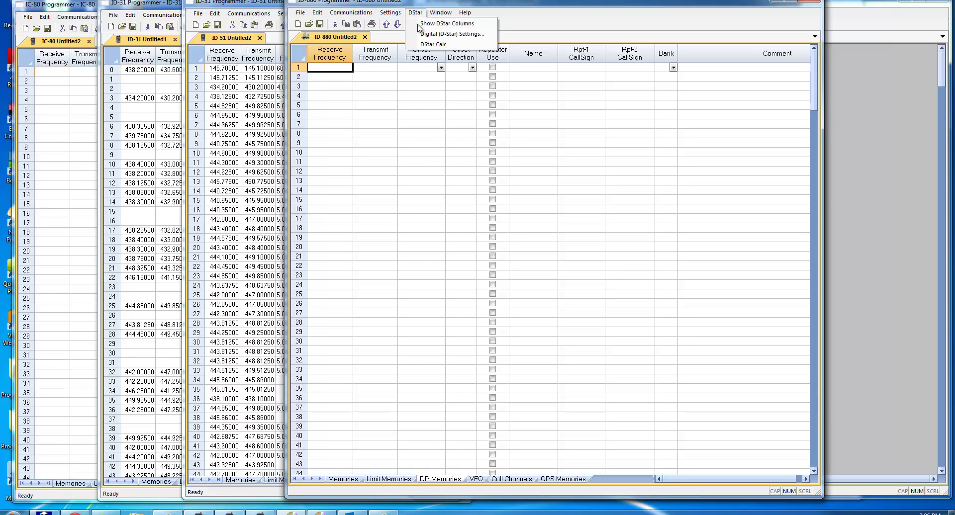
click(425, 46)
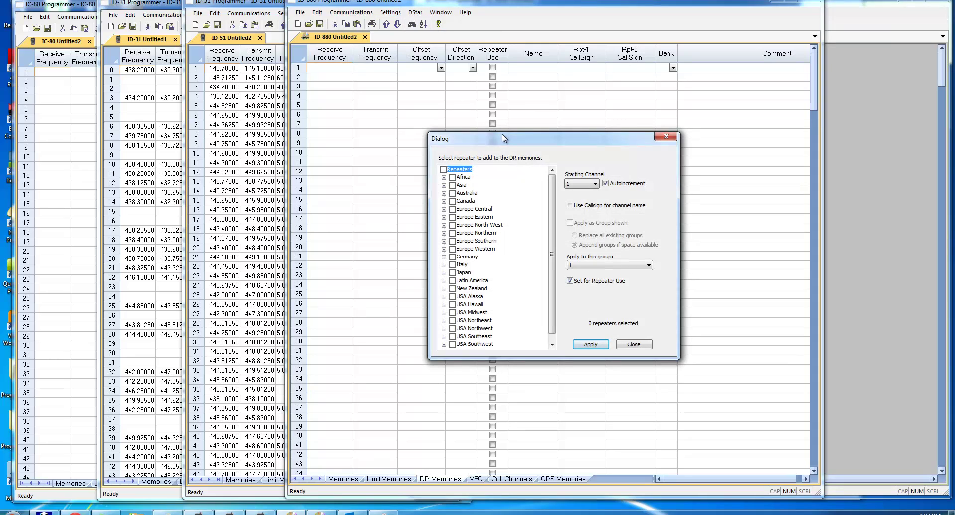
click(443, 170)
click(443, 170)
click(453, 336)
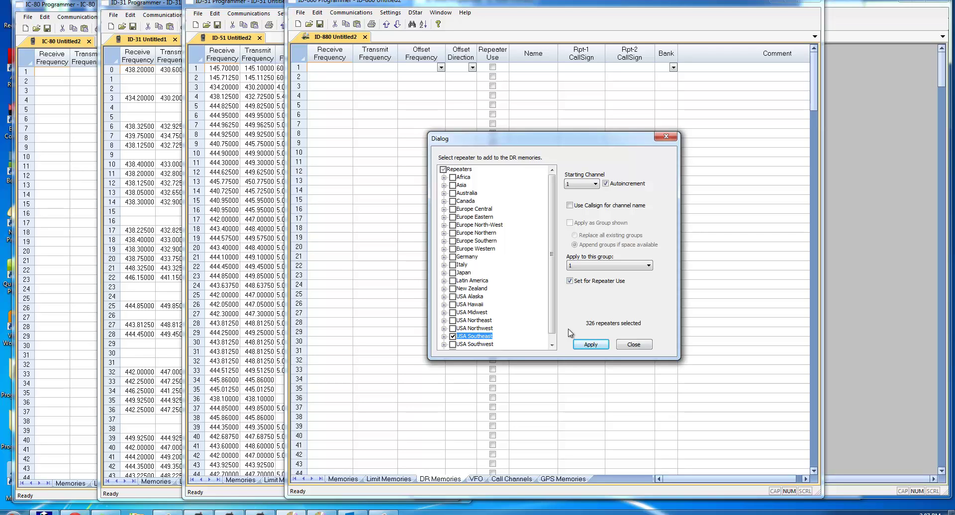
click(453, 337)
Add the USA Southeast repeaters of Alabama, Florida, Georgia, North Carolina, South Carolina and Tennessee to the ID-880 DR memories from channel 1 and review them.
click(443, 336)
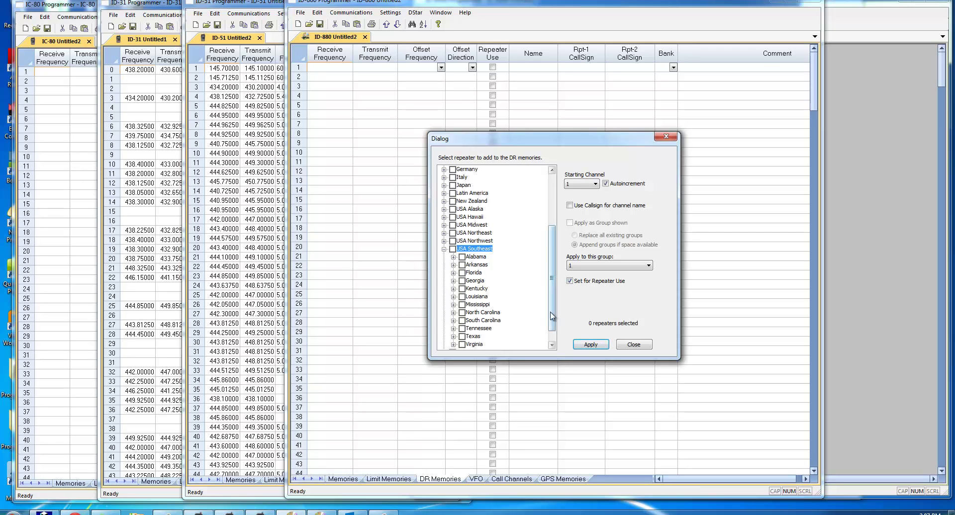
click(463, 257)
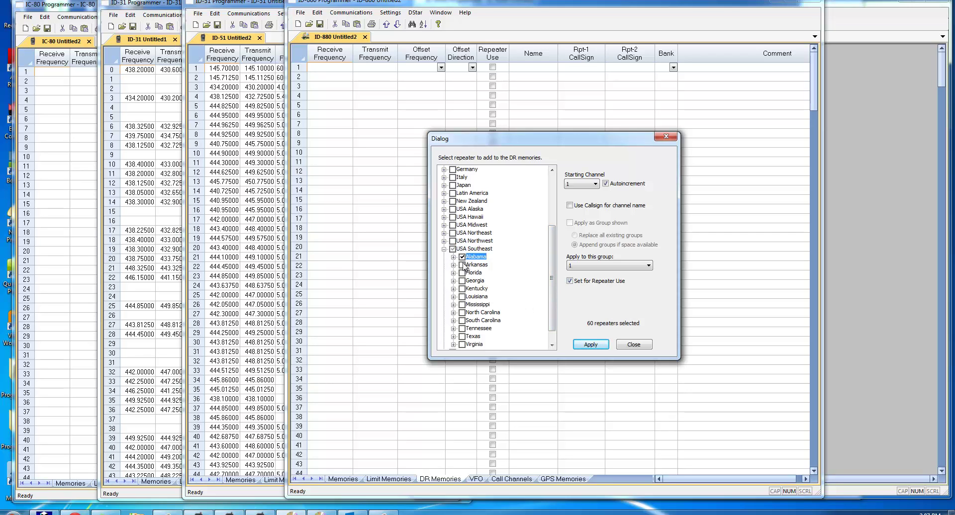
click(463, 273)
click(463, 281)
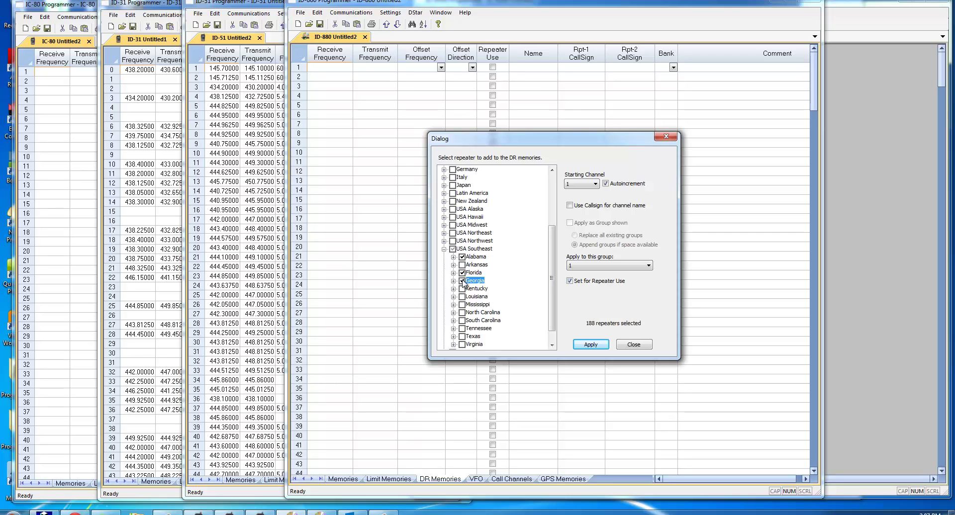
click(462, 329)
click(462, 313)
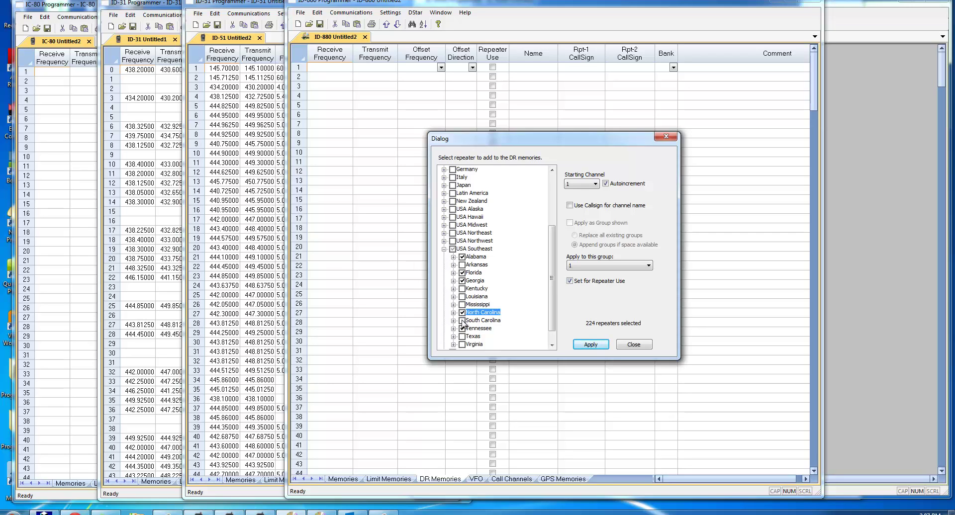
click(462, 321)
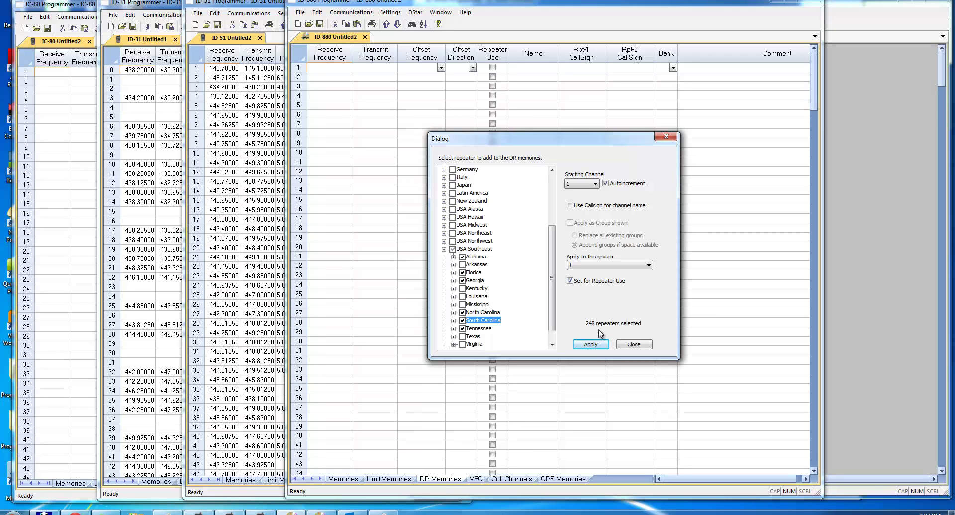
click(592, 345)
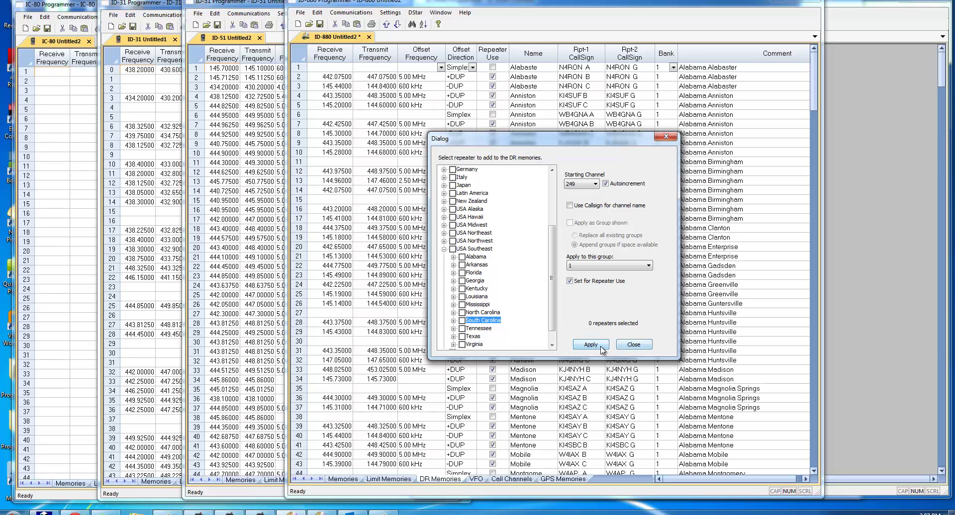
click(632, 350)
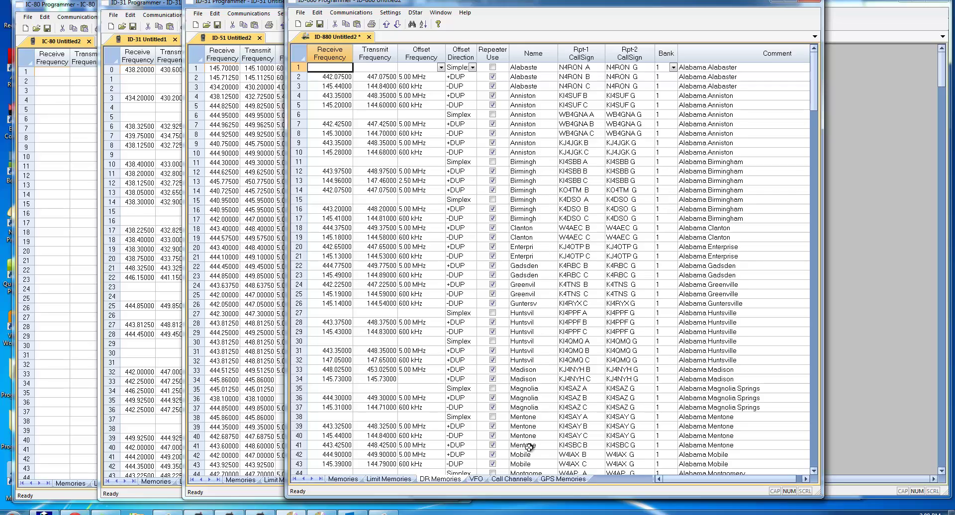
scroll(529, 447, down, 10)
scroll(529, 447, down, 14)
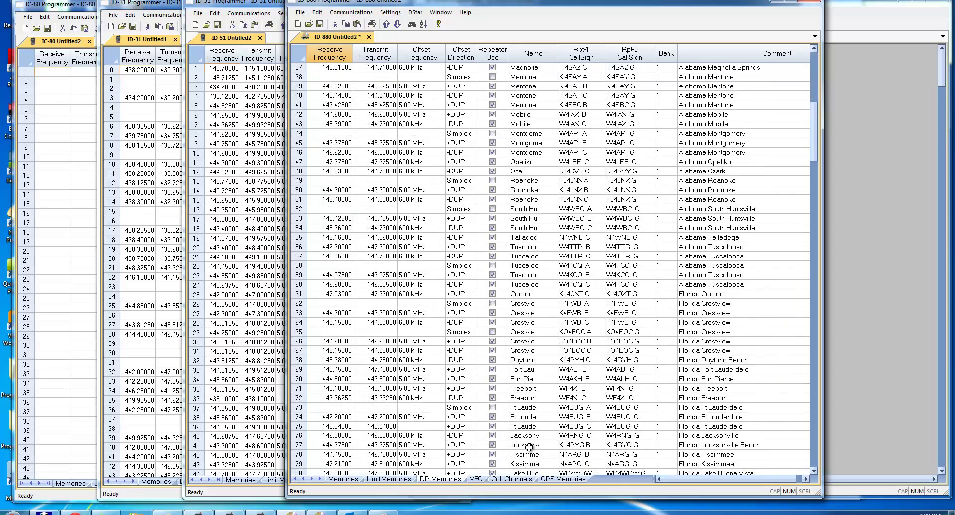
scroll(529, 447, down, 11)
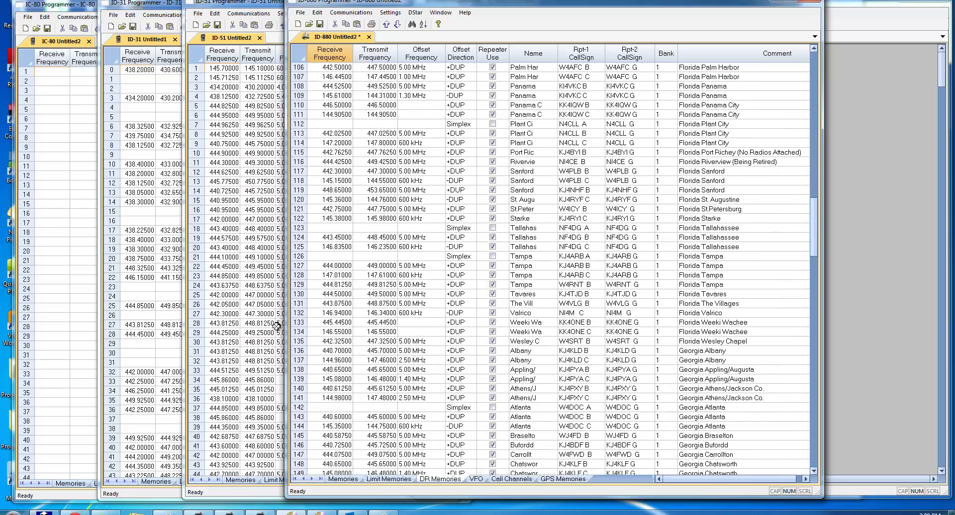
Switch to the ID-51 DR Memories and open its DStar Calc repeater selection.
click(234, 233)
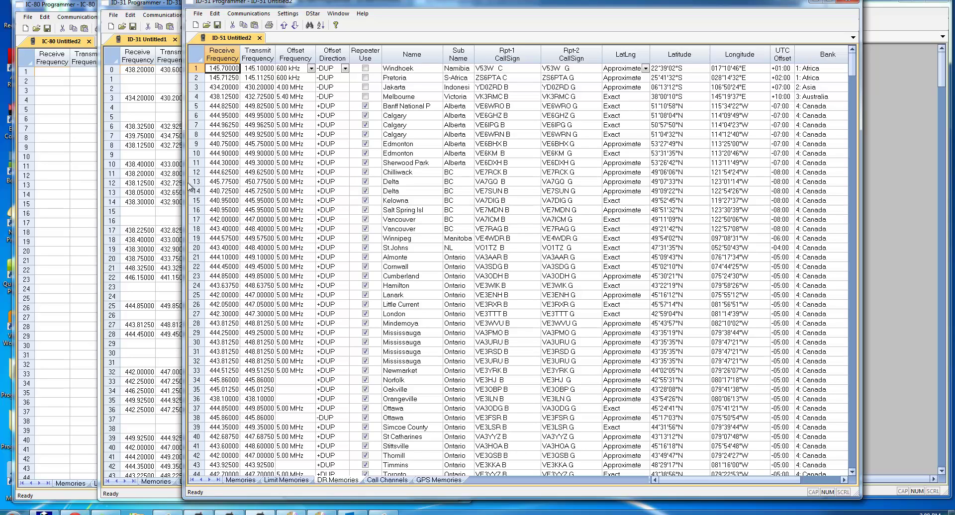
click(312, 15)
click(329, 46)
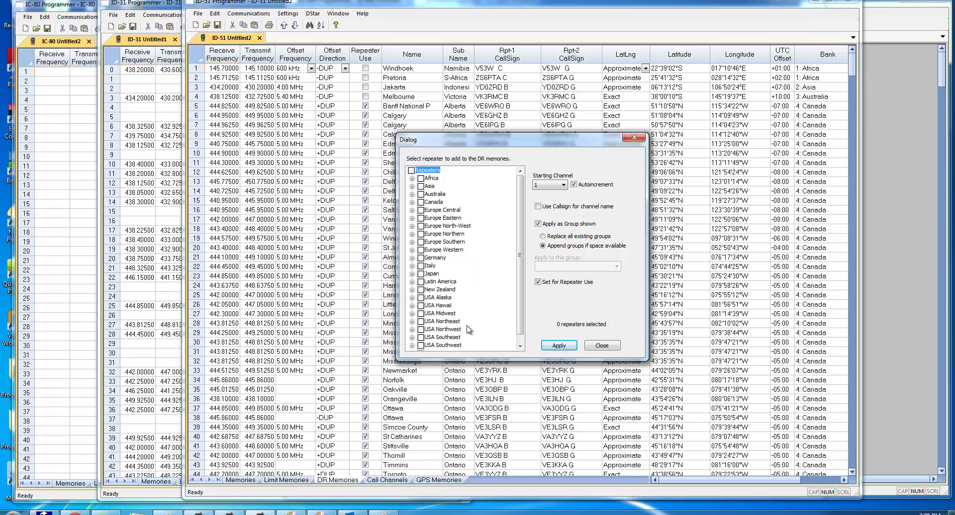
click(421, 346)
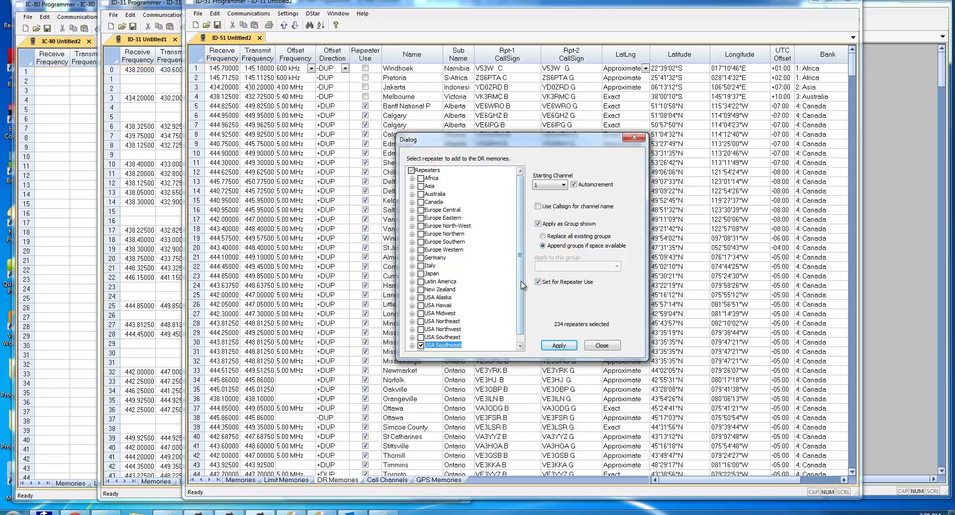
drag(521, 287, 519, 326)
click(421, 337)
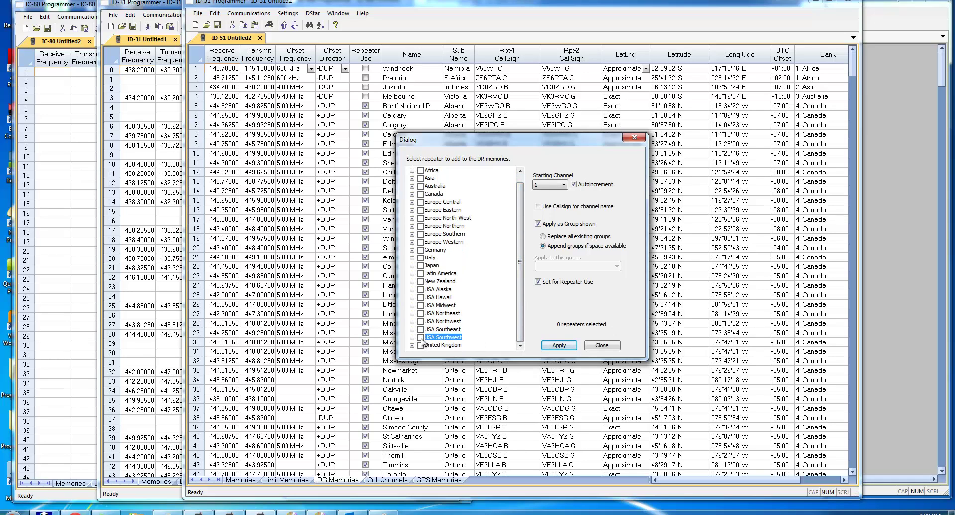
Add all USA Southeast repeaters to the ID-51 DR memories starting at channel 1, then close DStar Calc.
click(420, 330)
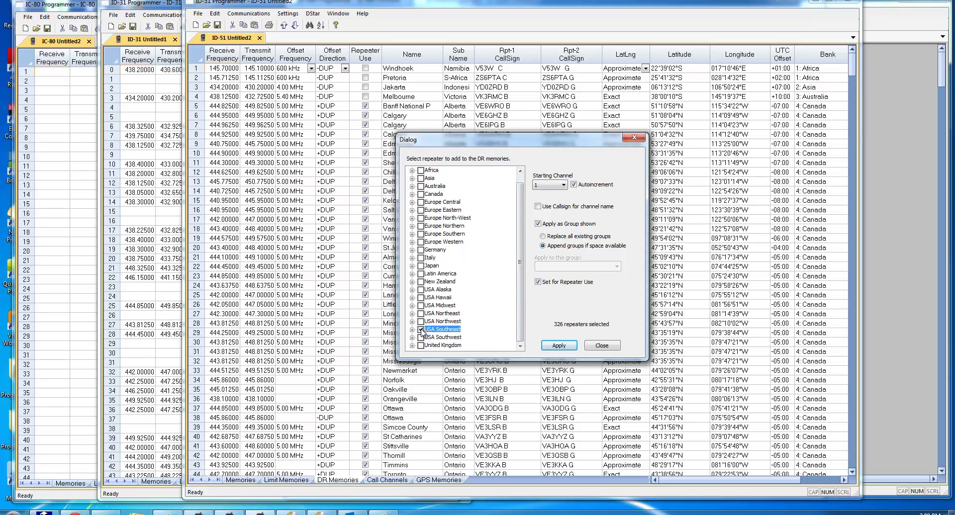
click(559, 347)
click(559, 346)
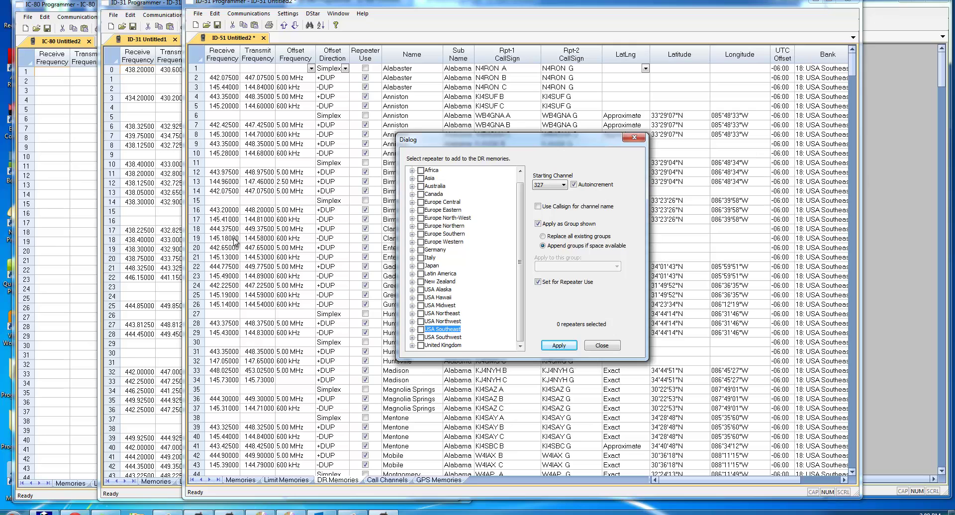
drag(594, 145, 277, 213)
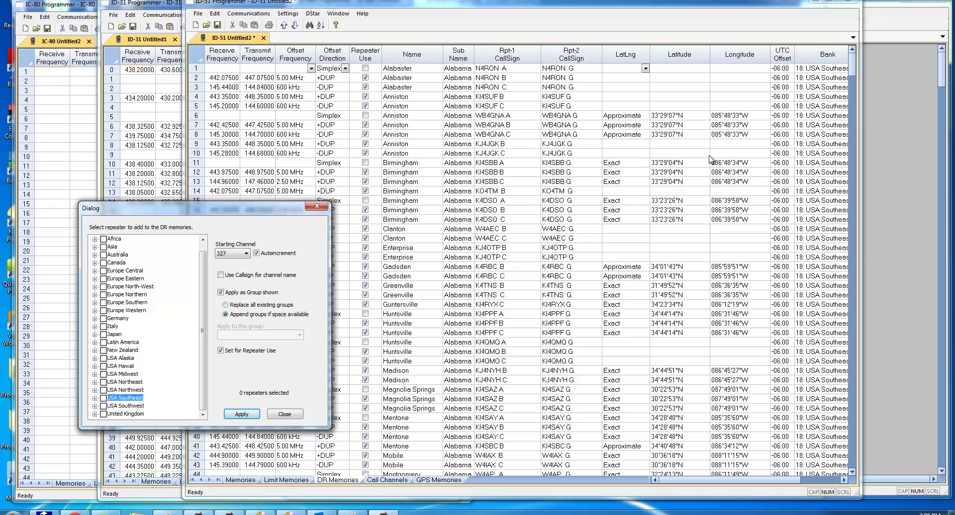
click(324, 205)
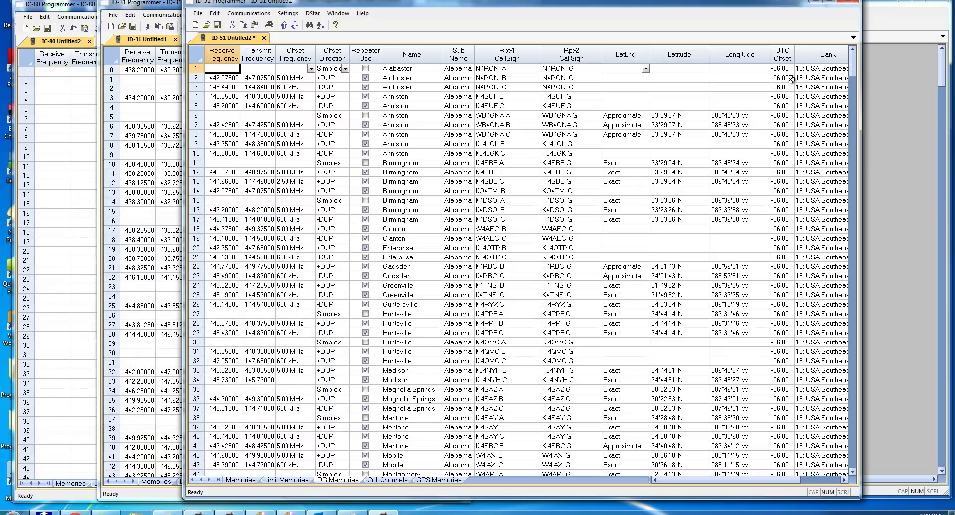
Add the USA Hawaii, USA Midwest and USA Northeast repeaters to the ID-51 DR memories with DStar Calc, starting at channel 327.
mouse_move(857, 72)
mouse_down()
mouse_move(862, 269)
mouse_move(861, 79)
mouse_up()
click(313, 13)
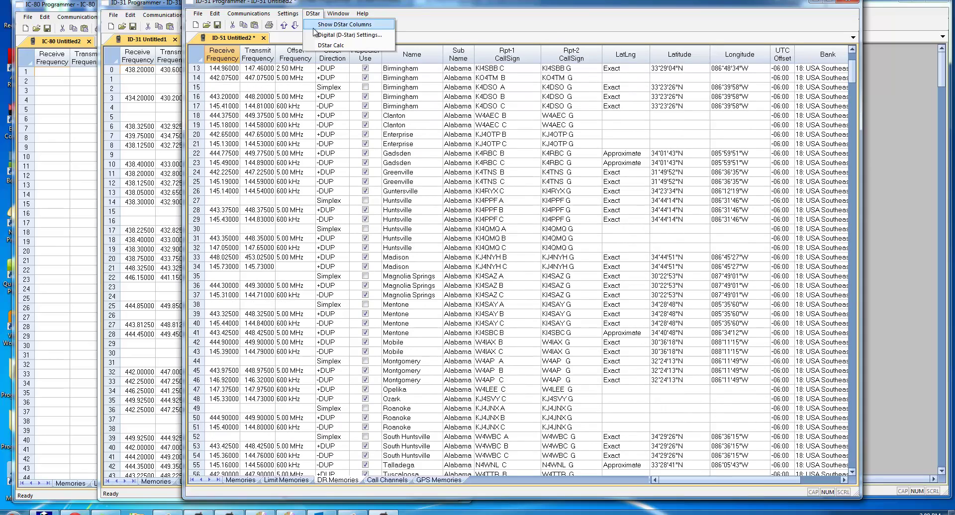
click(320, 49)
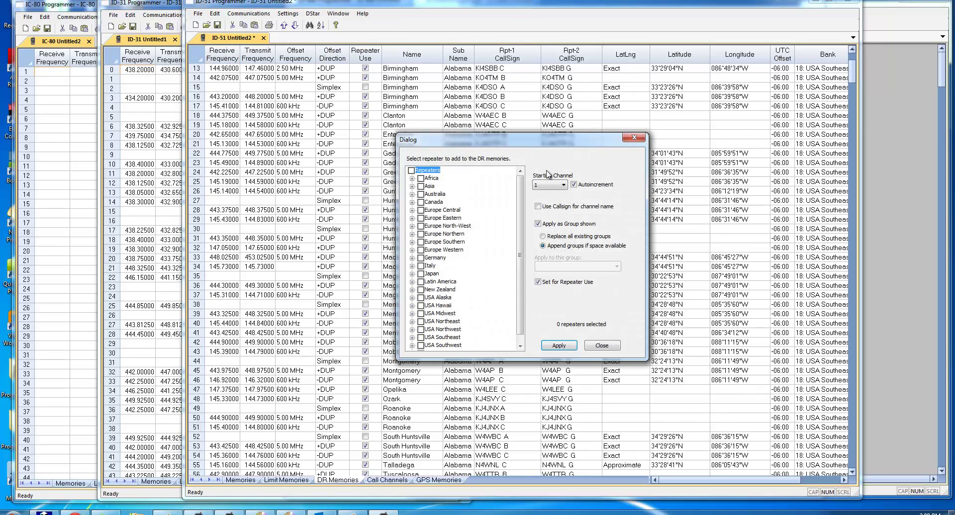
click(564, 185)
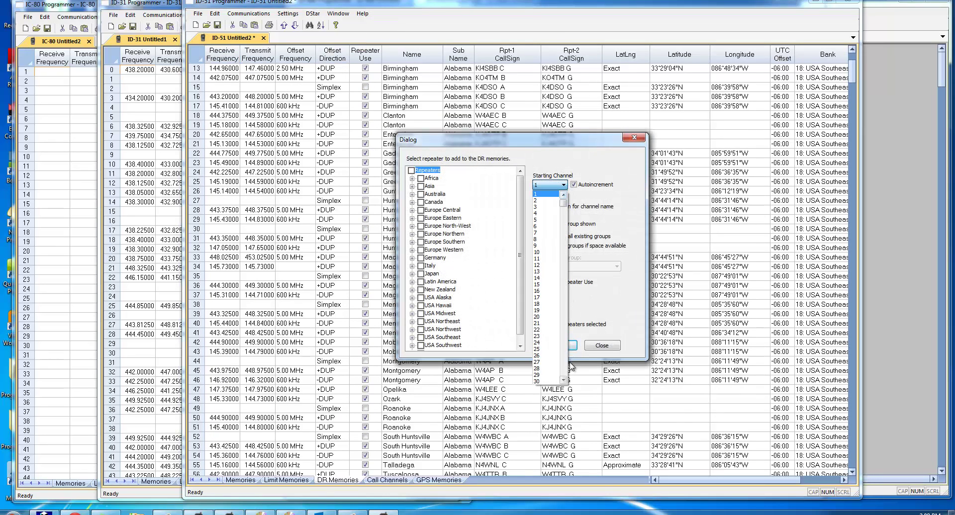
scroll(564, 380, down, 6)
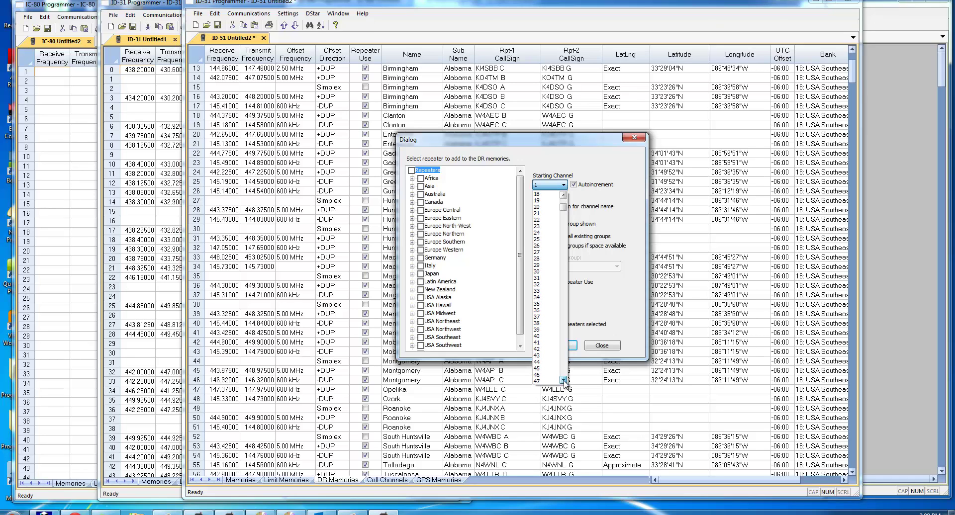
drag(564, 207, 566, 282)
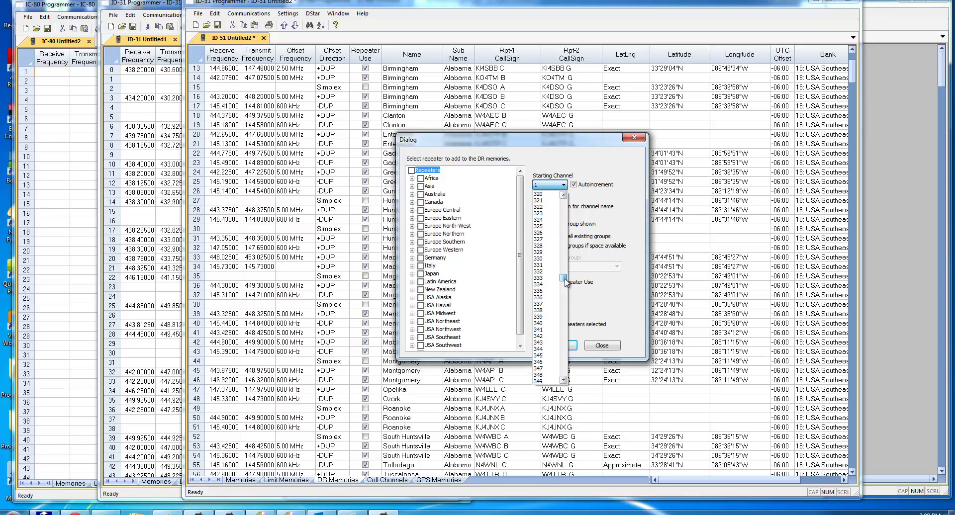
click(549, 239)
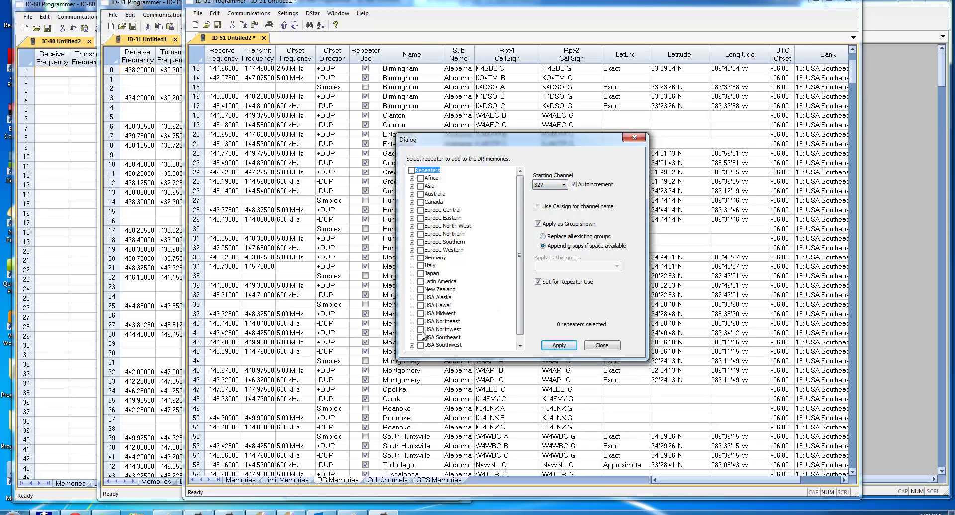
click(421, 305)
click(420, 313)
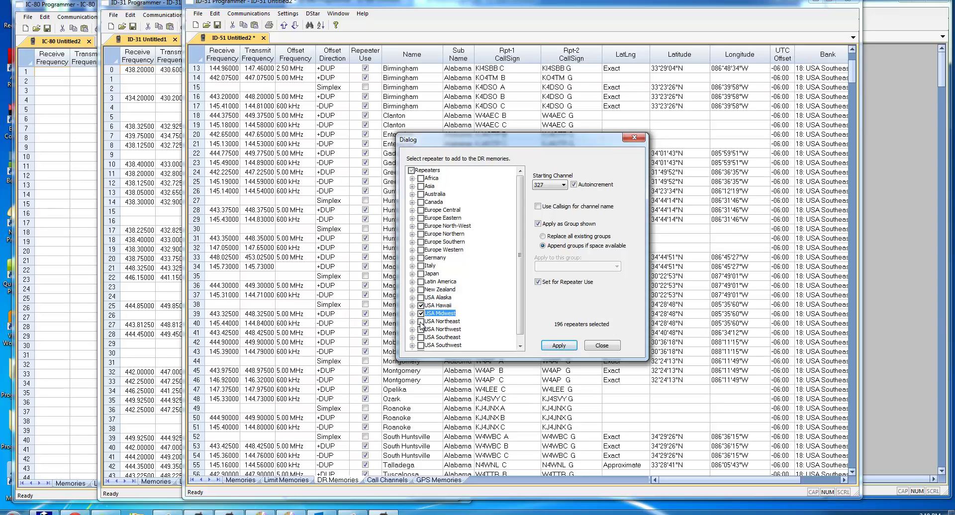
click(421, 322)
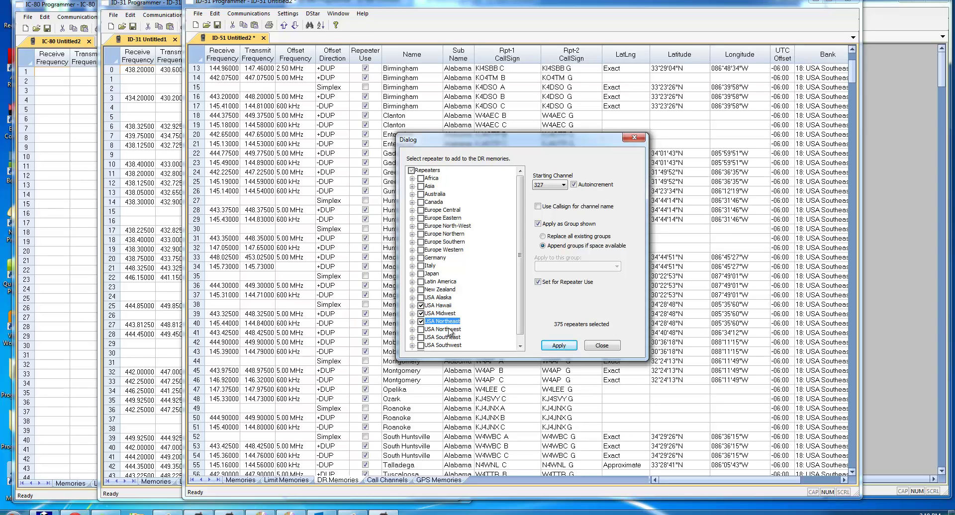
click(565, 346)
Append the Africa and Canada repeater groups to the ID-51 DR memories, then close DStar Calc and review the channel list.
click(421, 178)
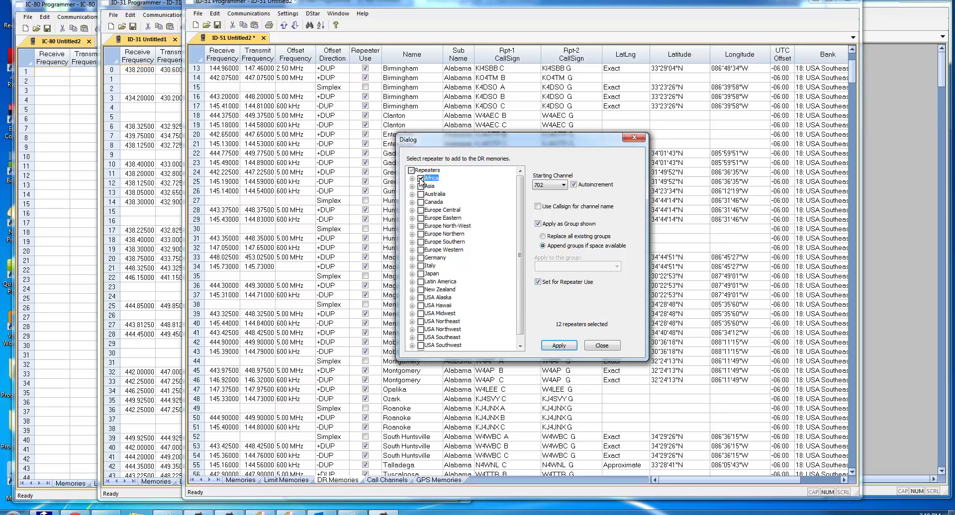
click(559, 346)
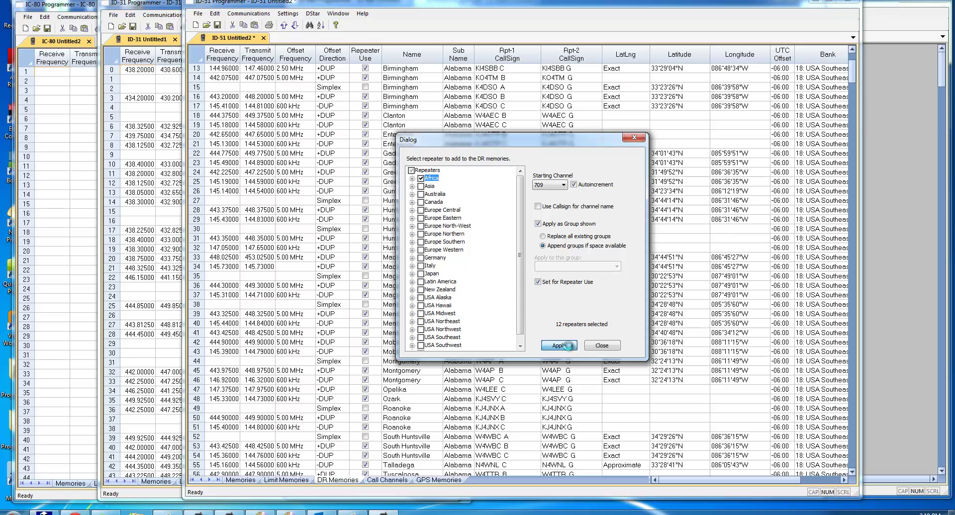
click(421, 202)
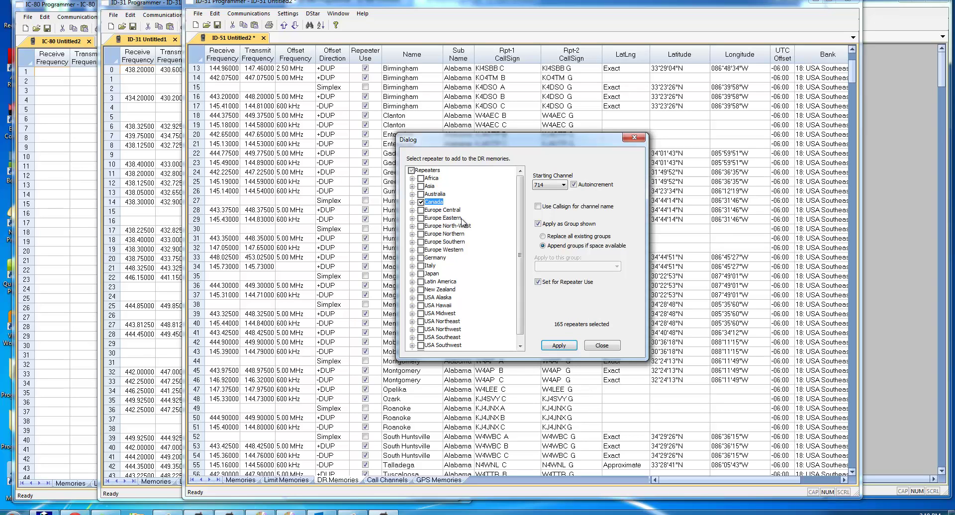
click(559, 347)
click(634, 137)
drag(853, 77, 865, 377)
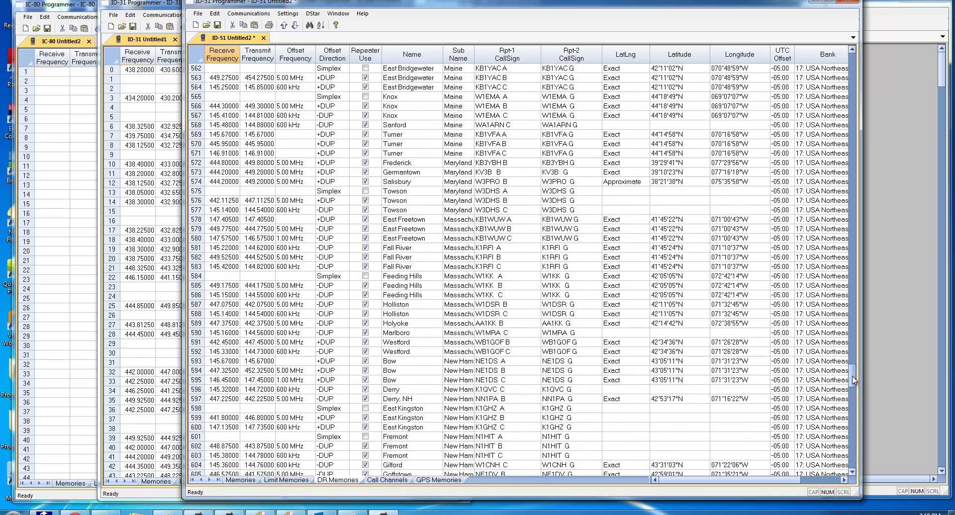
drag(854, 380, 856, 60)
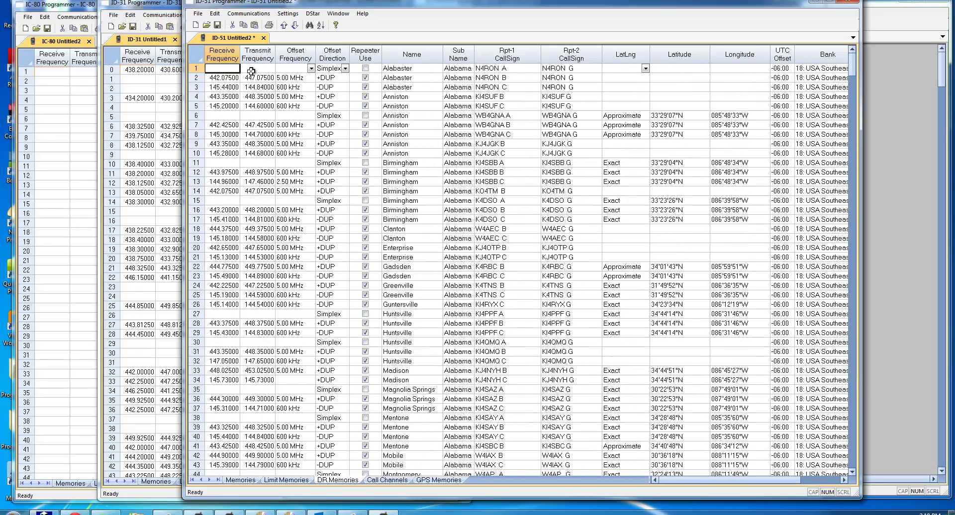
Copy all ID-51 DR memories into the IC-80 DR memories from channel 1 and widen the name and callsign columns.
click(194, 69)
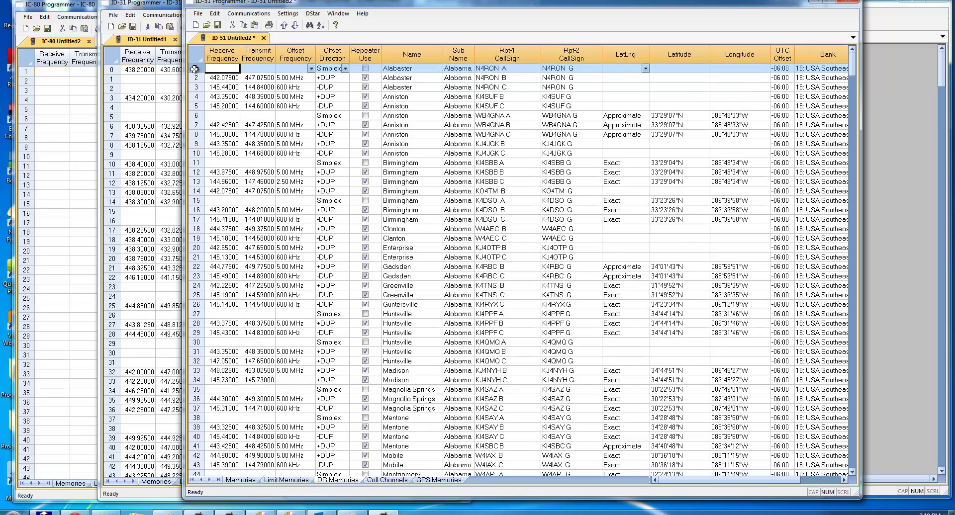
key(ctrl+a)
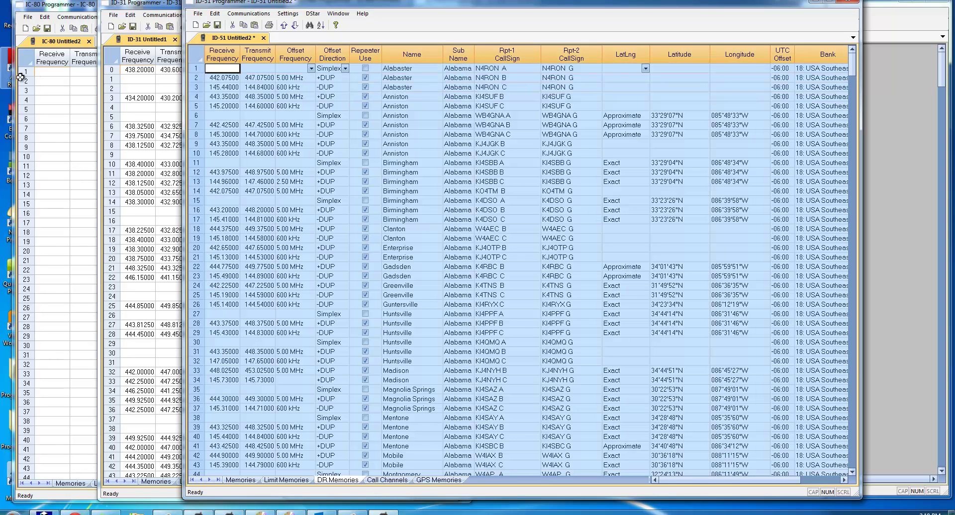
click(61, 43)
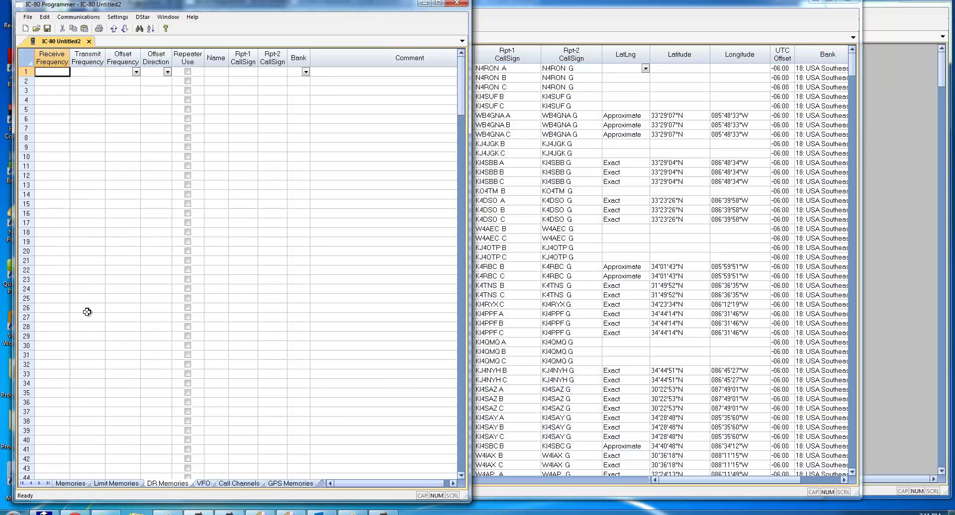
click(27, 71)
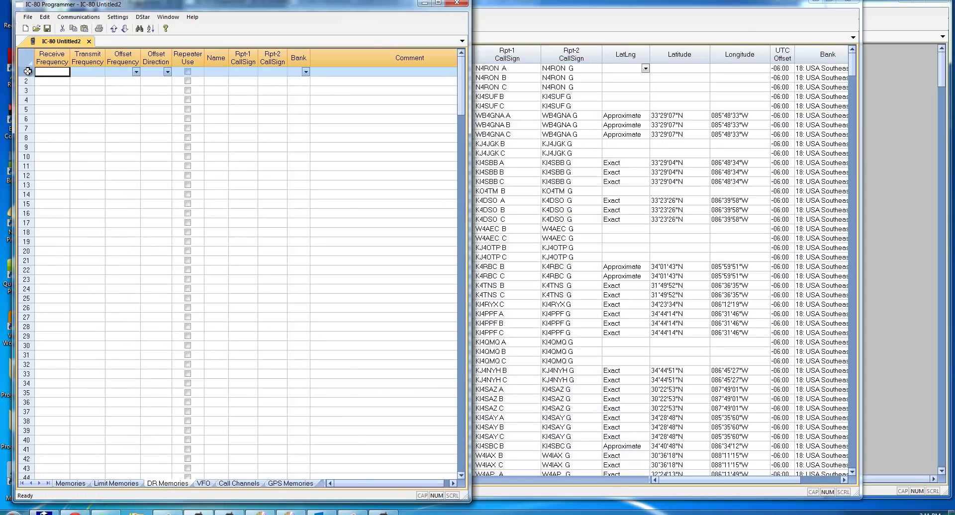
key(ctrl+v)
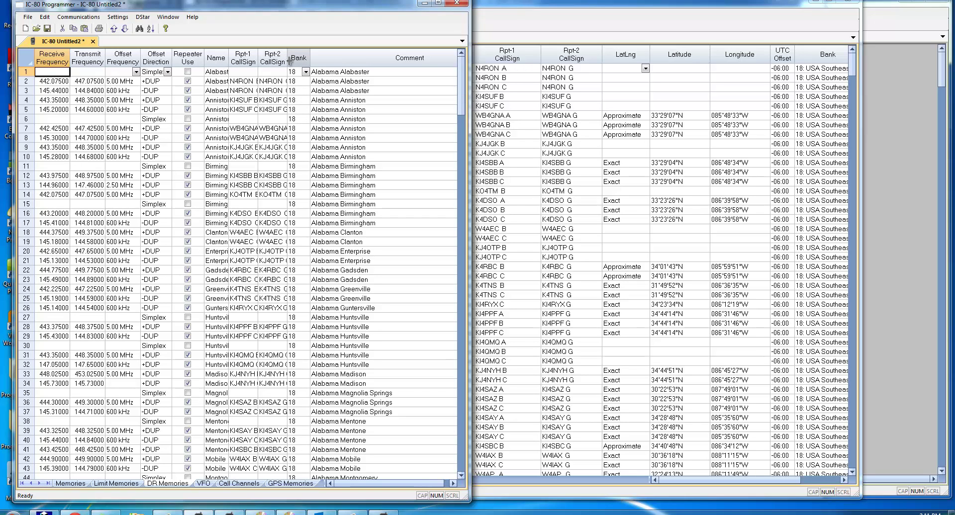
drag(287, 58, 242, 59)
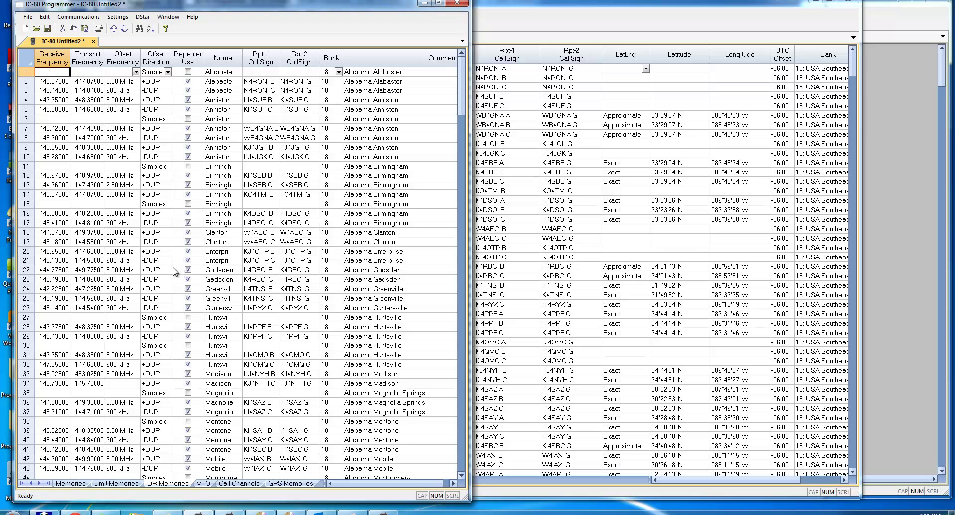
Switch the IC-80 file to its regular Memories and open DStar Calc Advanced, moving the dialog clear of the window edge.
click(70, 484)
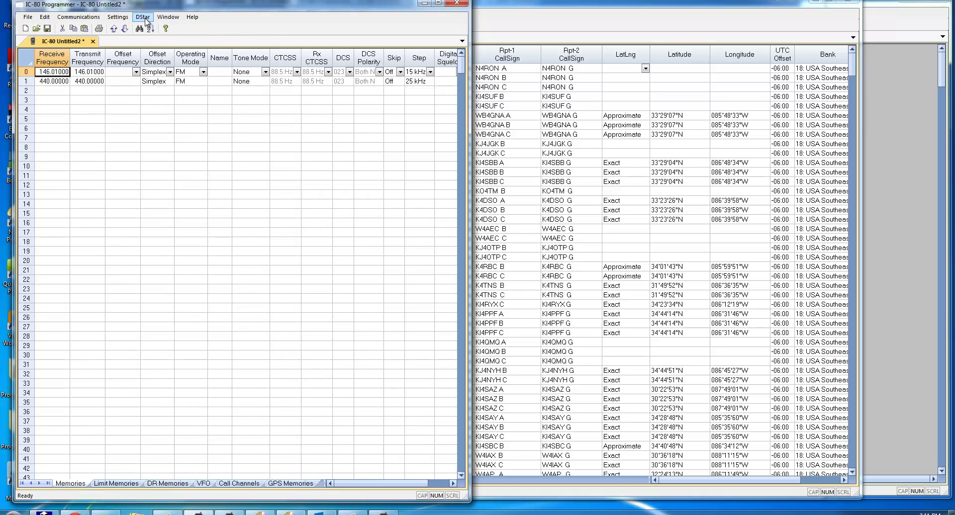
click(143, 17)
click(159, 49)
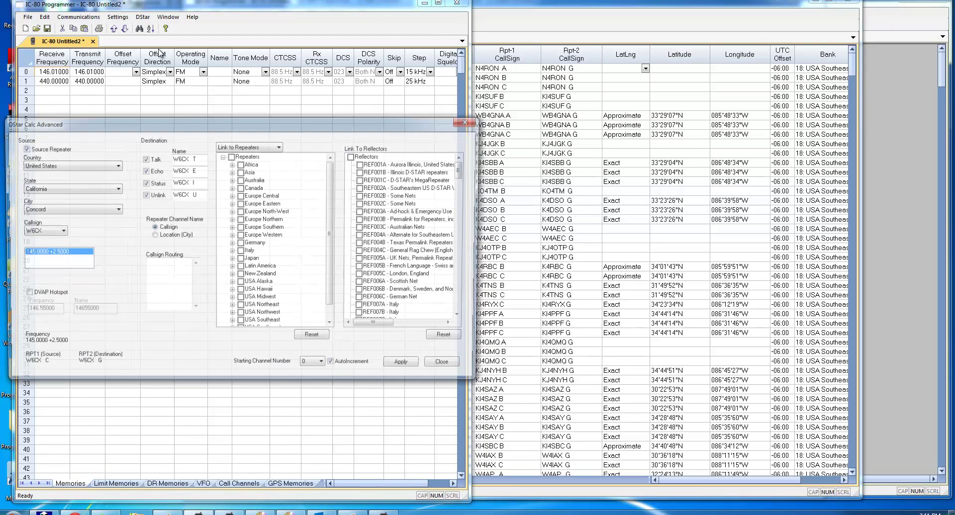
drag(184, 126, 366, 146)
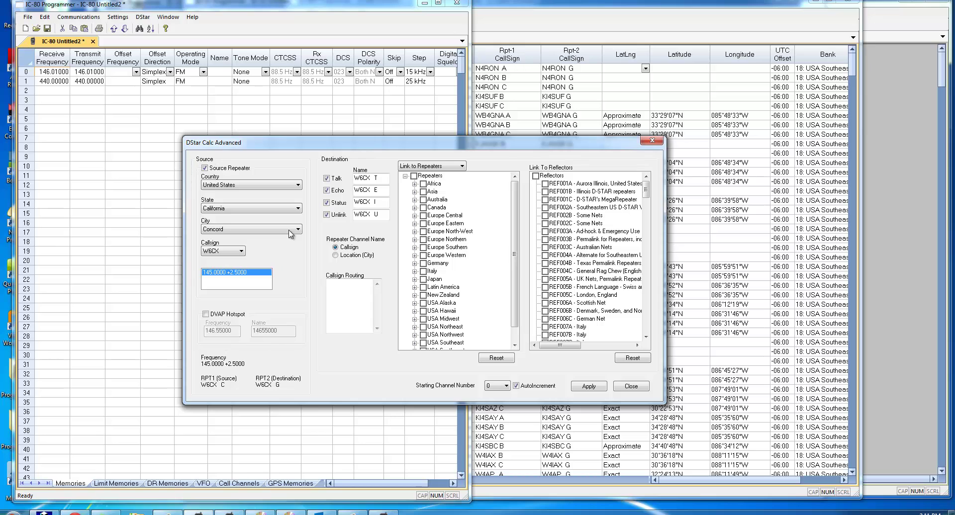
Set the source repeater's country to United States, state to Colorado and city to Broomfield.
click(299, 185)
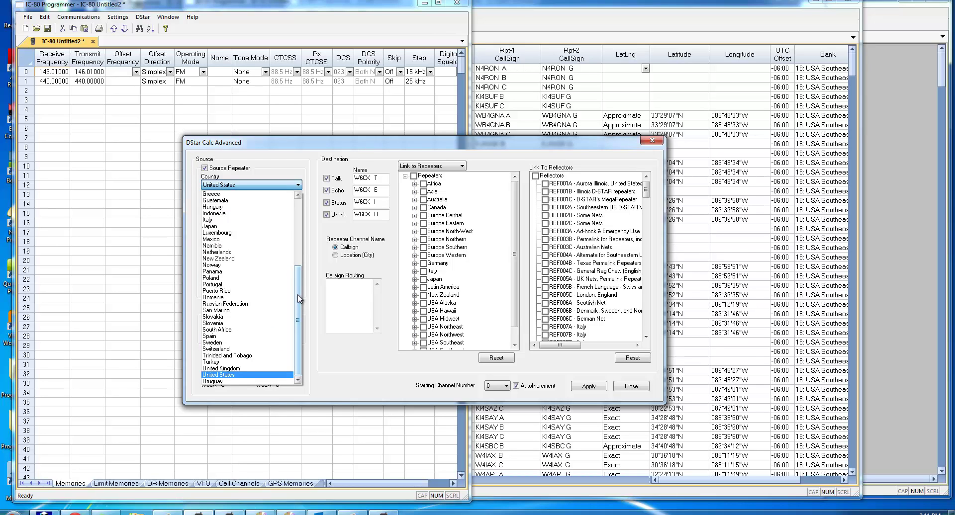
mouse_move(299, 302)
mouse_down()
mouse_move(300, 209)
mouse_move(298, 316)
mouse_up()
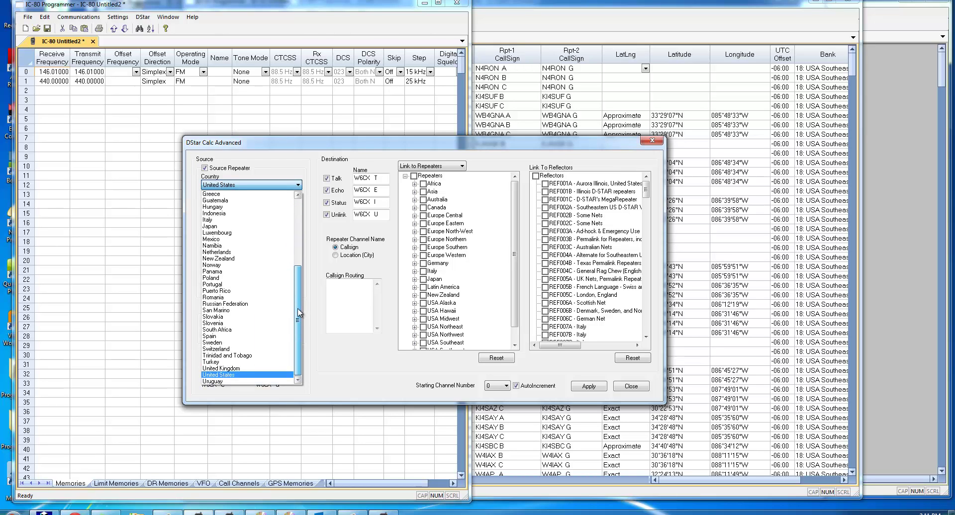
click(272, 378)
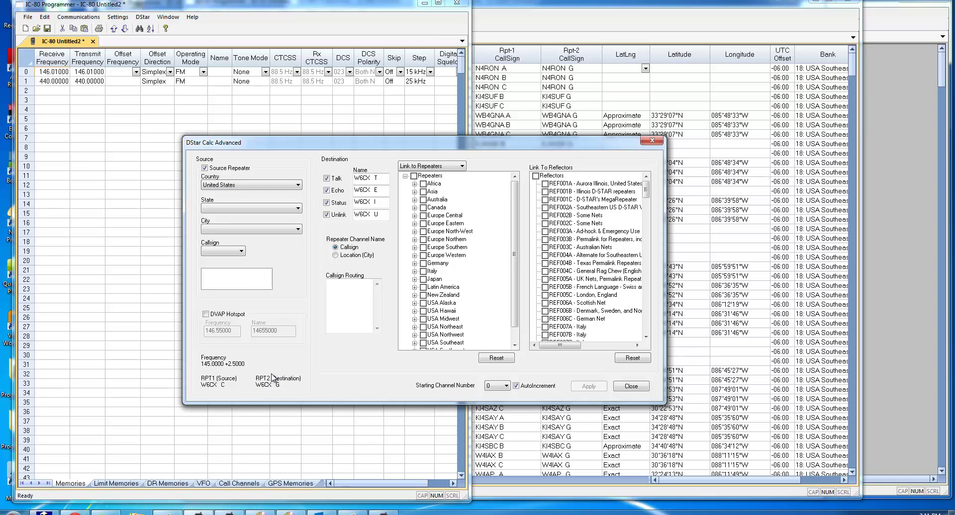
click(297, 209)
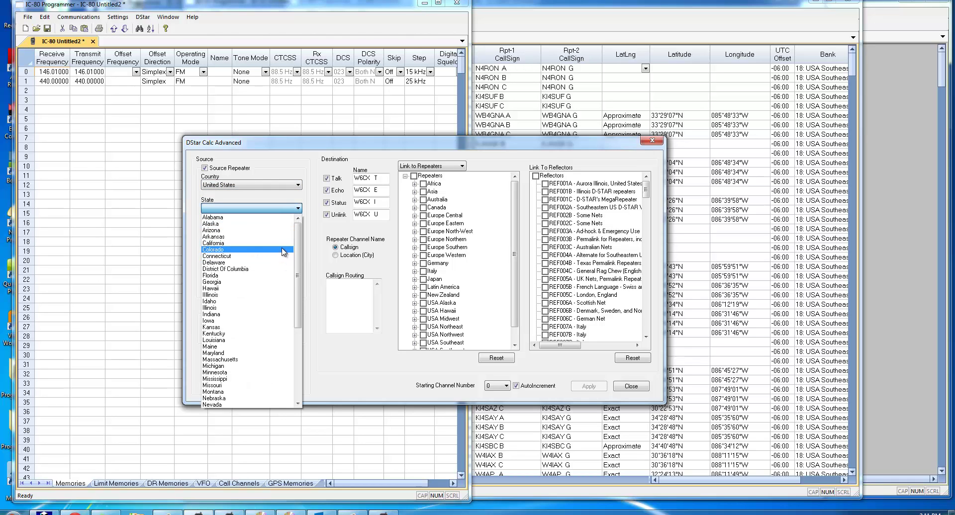
click(283, 250)
click(297, 230)
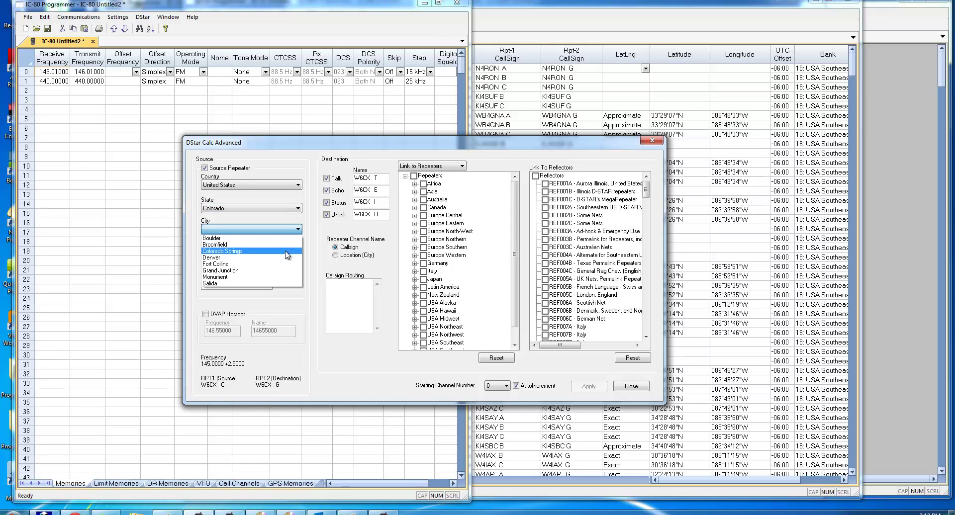
click(268, 244)
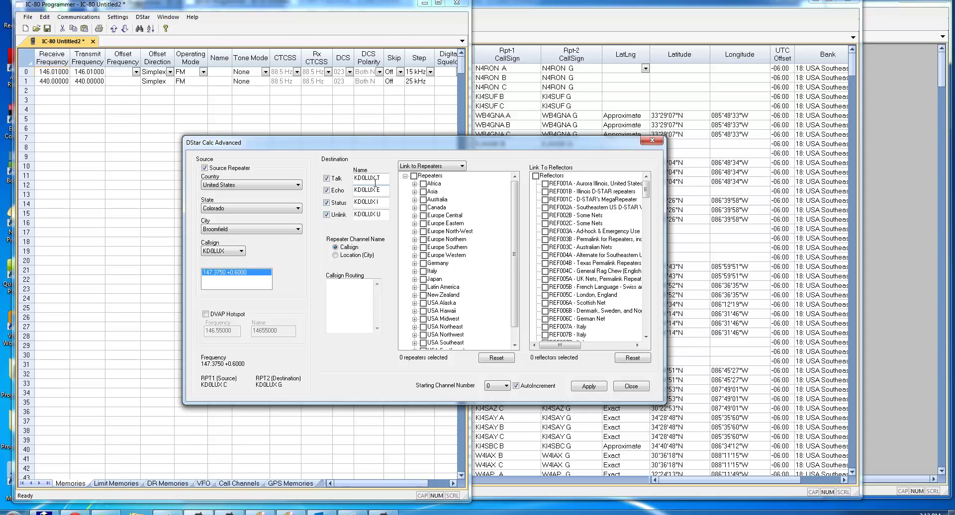
Name the Talk, Echo, Status and Unlink destination channels Talk, Echo, Info and Unlink.
drag(385, 178, 353, 178)
text(Talk)
drag(387, 190, 361, 190)
text(Echo)
drag(385, 204, 333, 201)
text(Info)
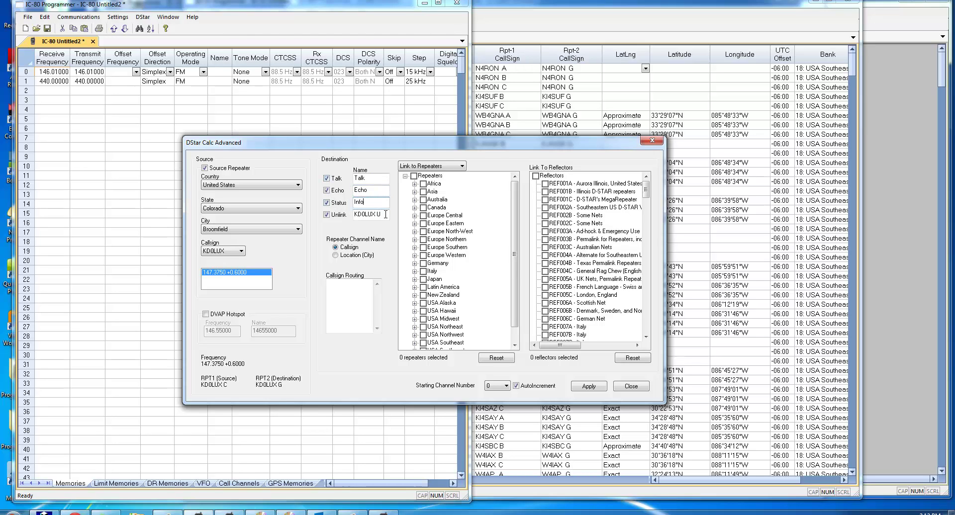
drag(391, 215, 328, 213)
text(Unlink)
click(327, 214)
Select only the Germany repeaters as destinations, trying Route to Repeaters before setting the mode to Link to Repeaters.
click(462, 167)
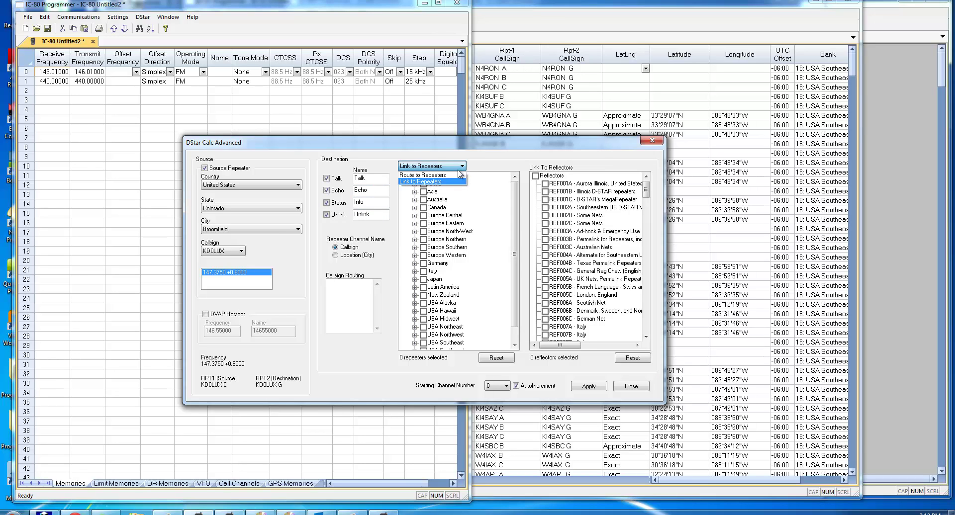
click(458, 175)
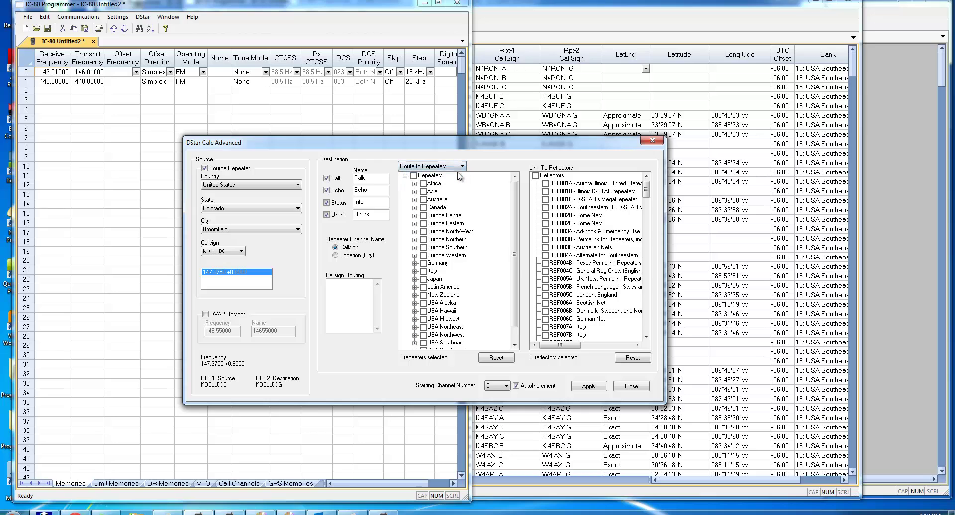
click(413, 175)
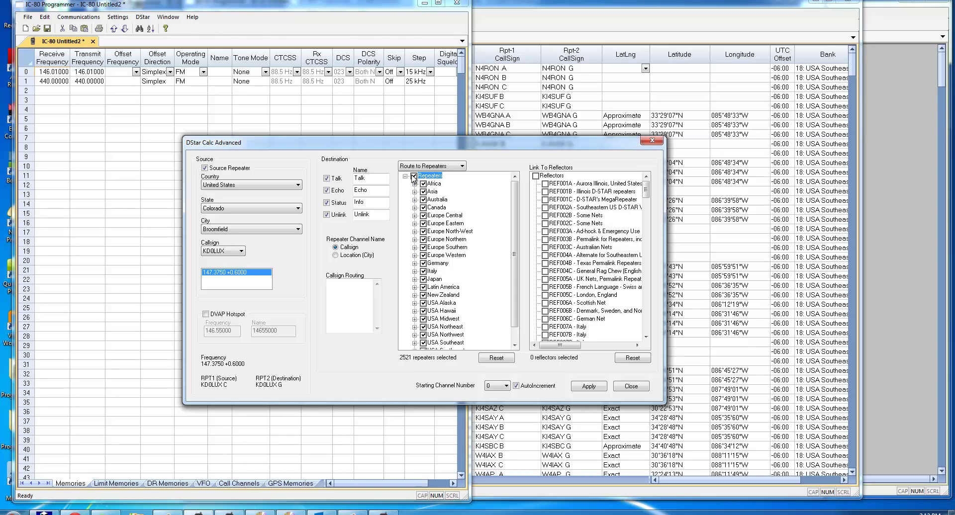
click(413, 176)
click(423, 263)
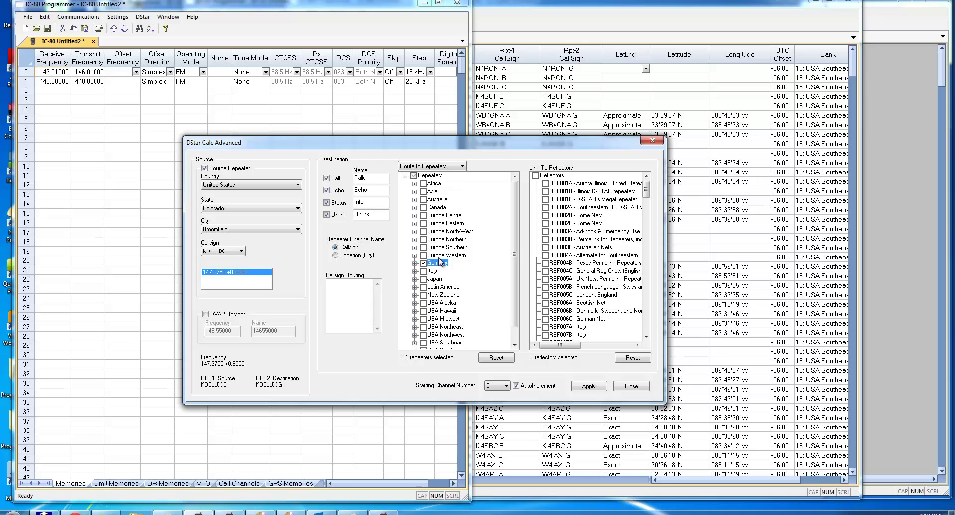
click(463, 168)
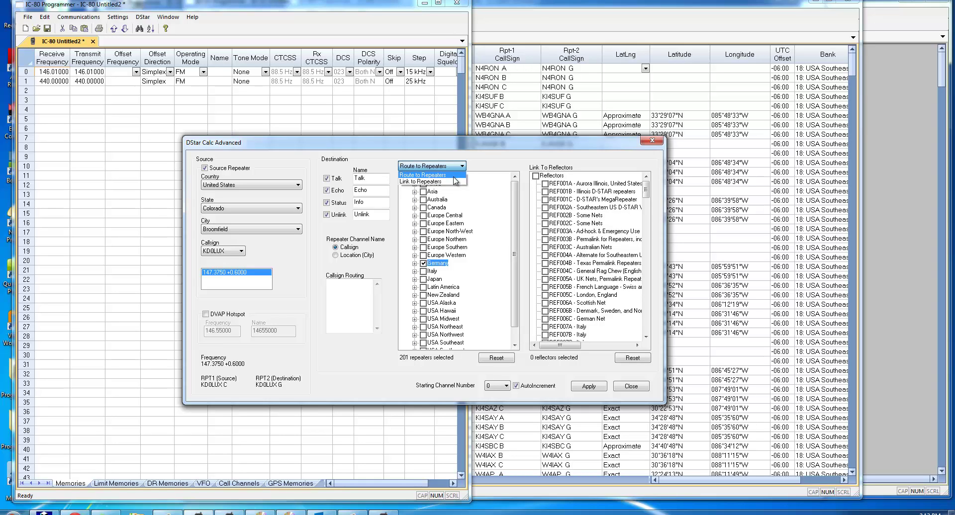
click(454, 181)
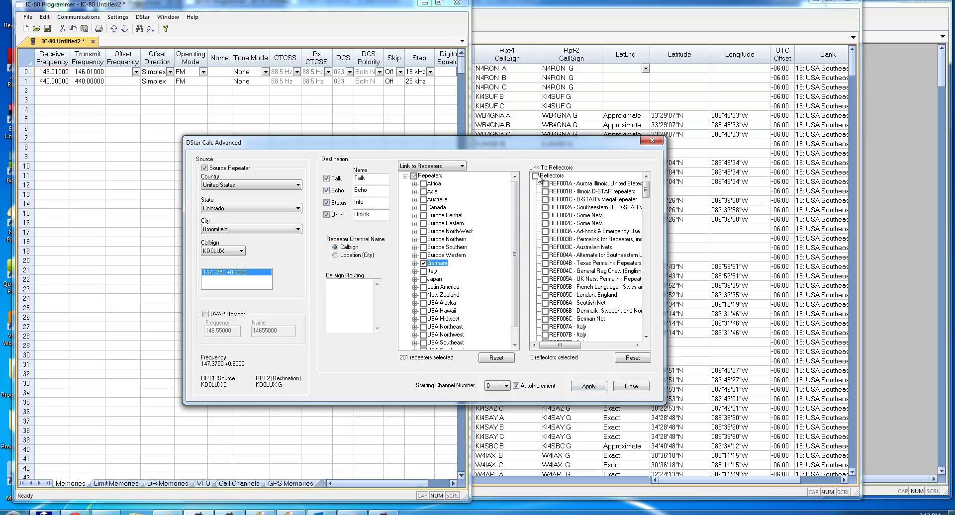
Add all reflectors to the destinations, apply the calculation to the memories starting at channel 0, and close DStar Calc Advanced.
click(537, 177)
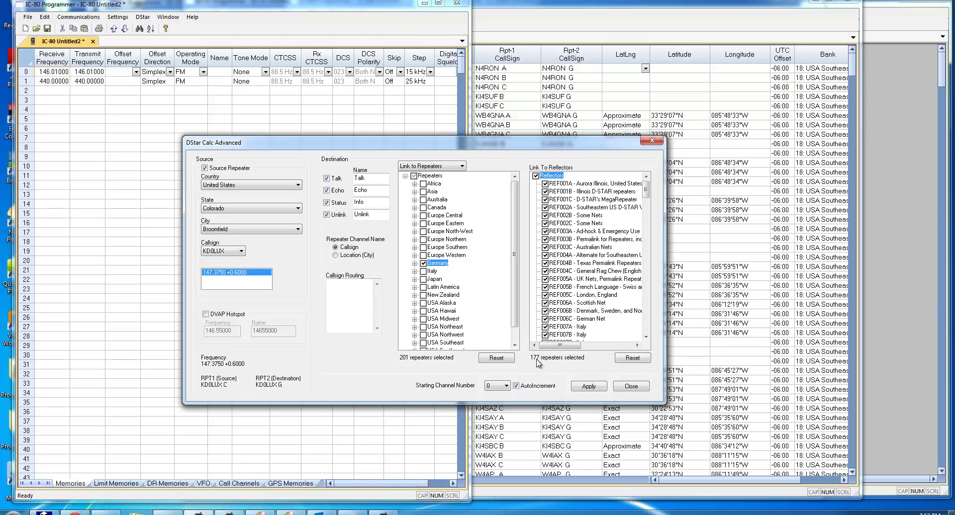
click(592, 388)
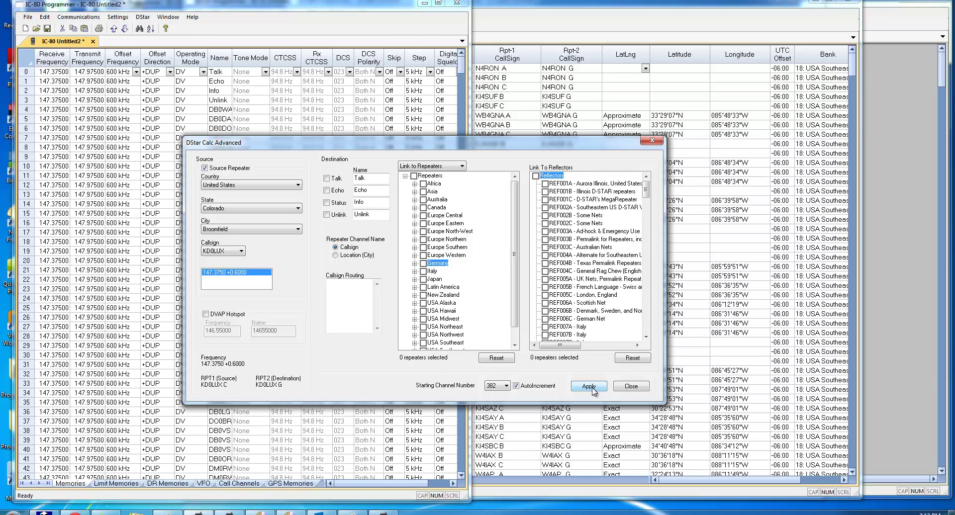
click(630, 387)
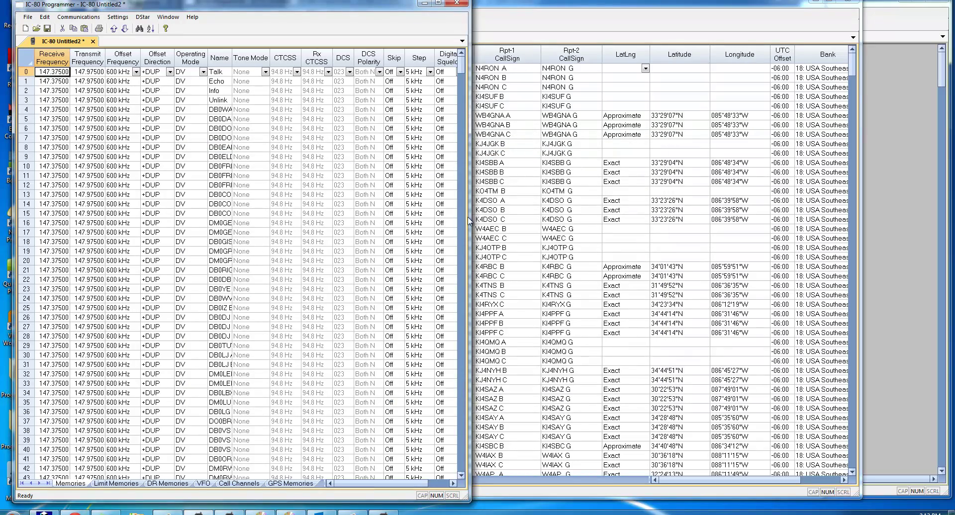
Widen the IC-80 Programmer window to show the D-STAR columns and widen the Your Callsign column to fit its entries.
drag(472, 221, 840, 208)
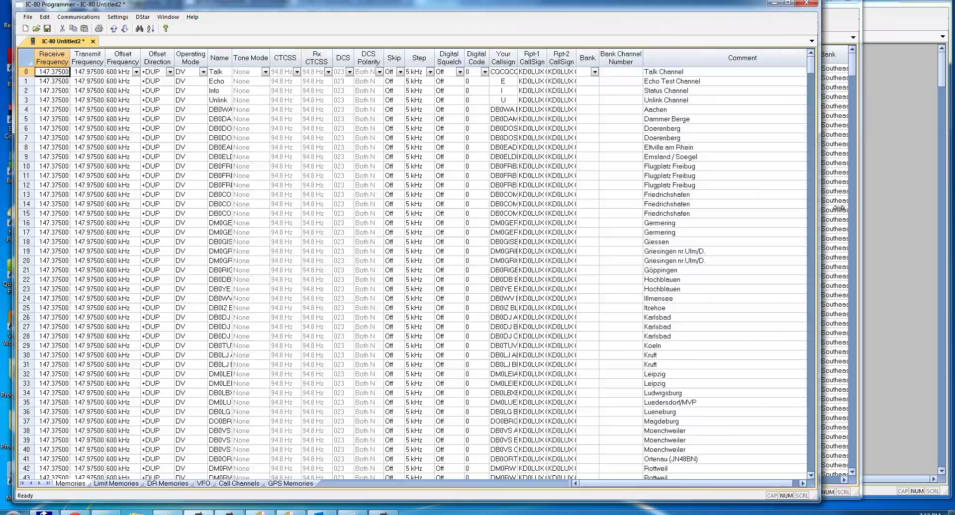
drag(519, 57, 548, 57)
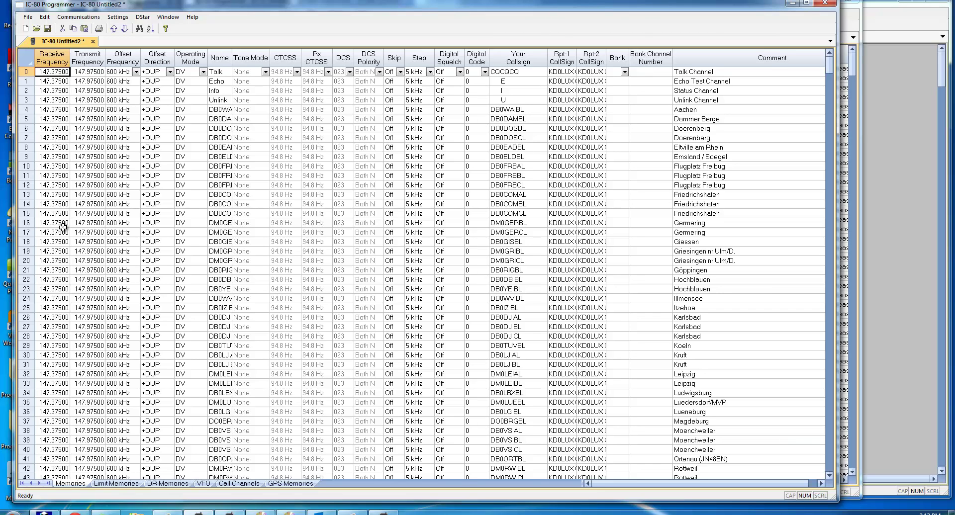
Examine the filled memories, from the Talk, Echo, Info and Unlink channels through the German repeaters to the last reflector entries.
scroll(60, 359, down, 5)
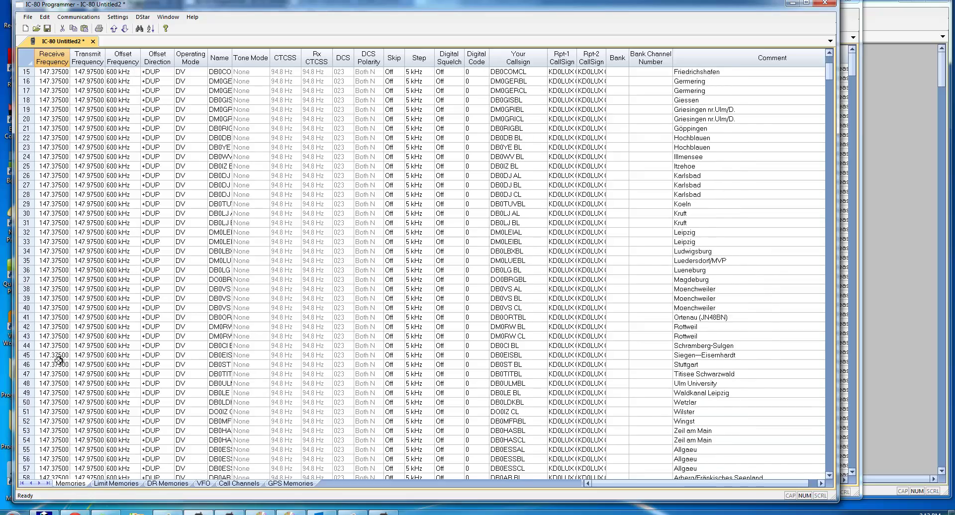
scroll(60, 359, down, 12)
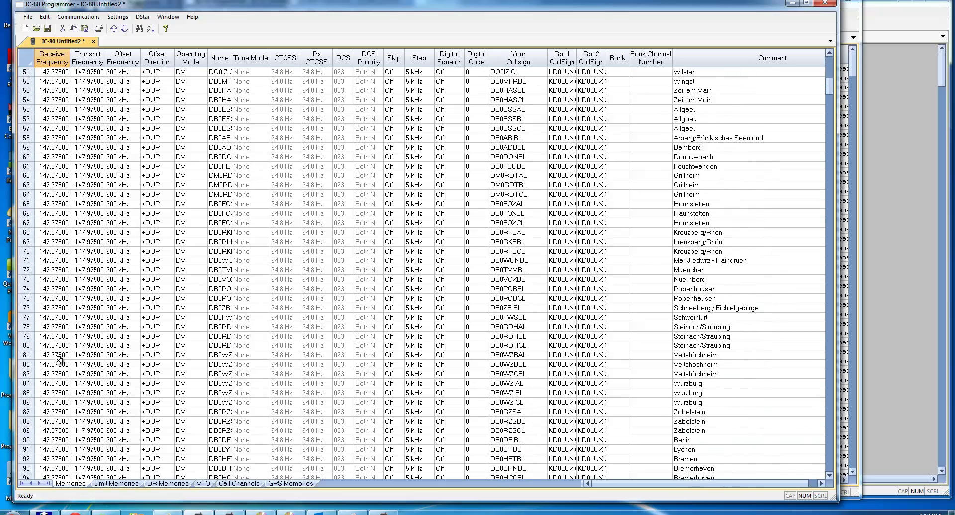
scroll(59, 359, down, 18)
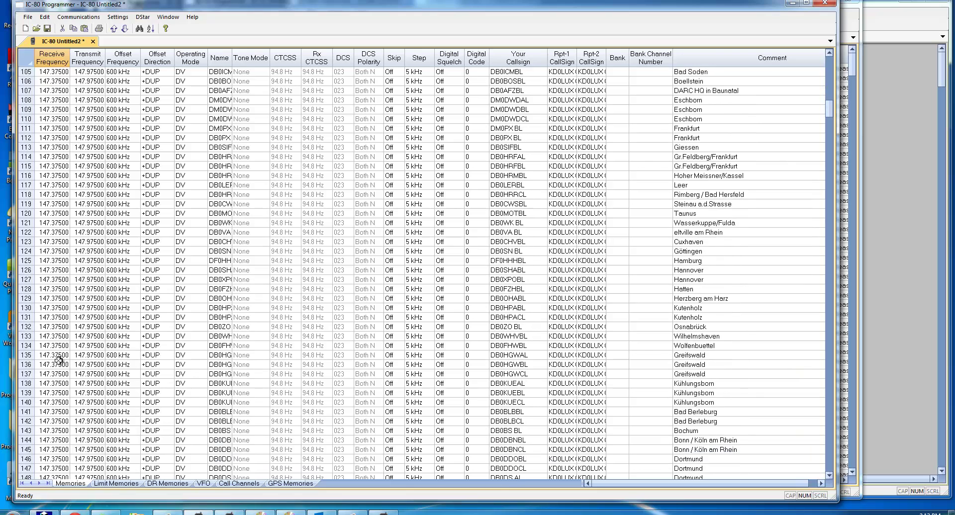
click(24, 383)
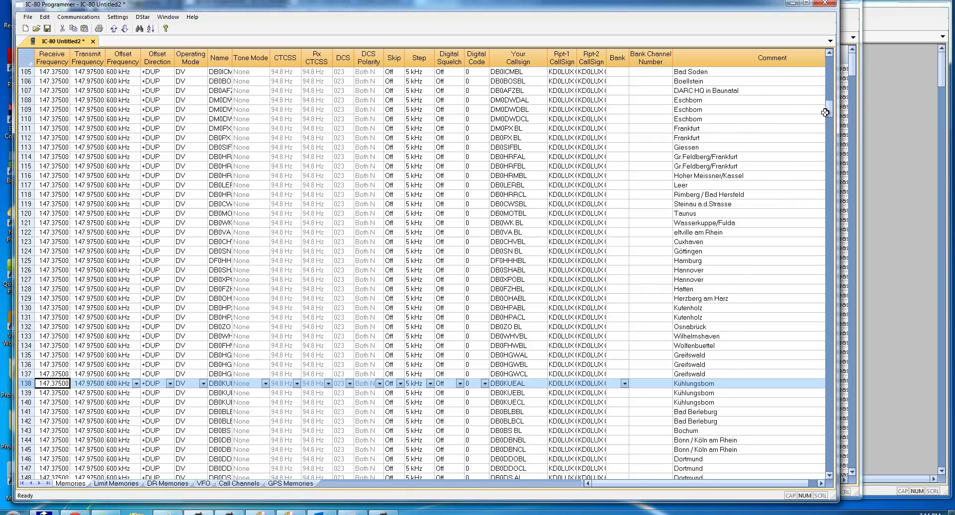
drag(829, 112, 829, 57)
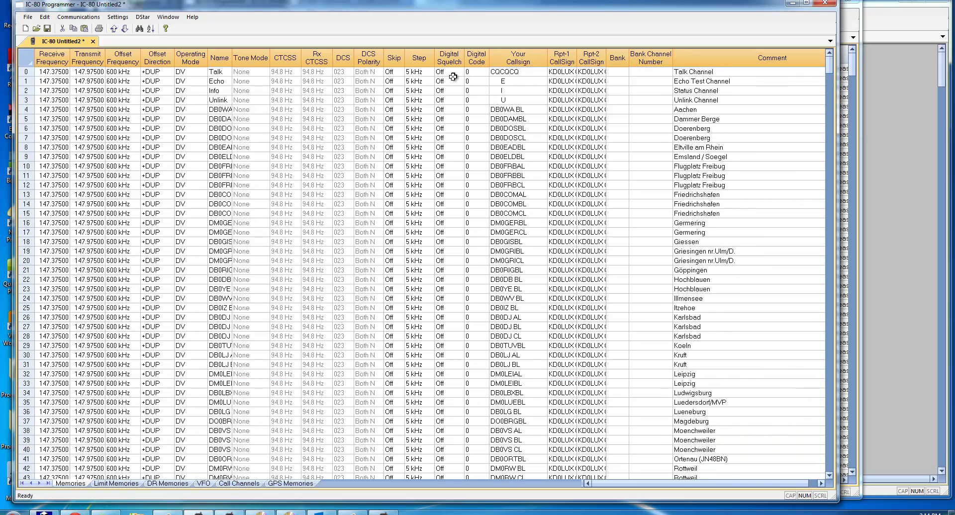
click(289, 72)
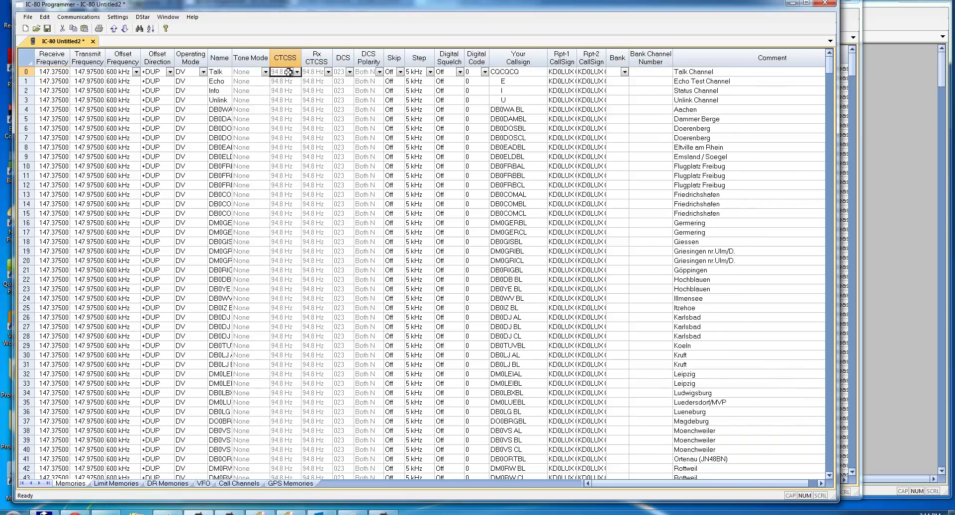
click(30, 73)
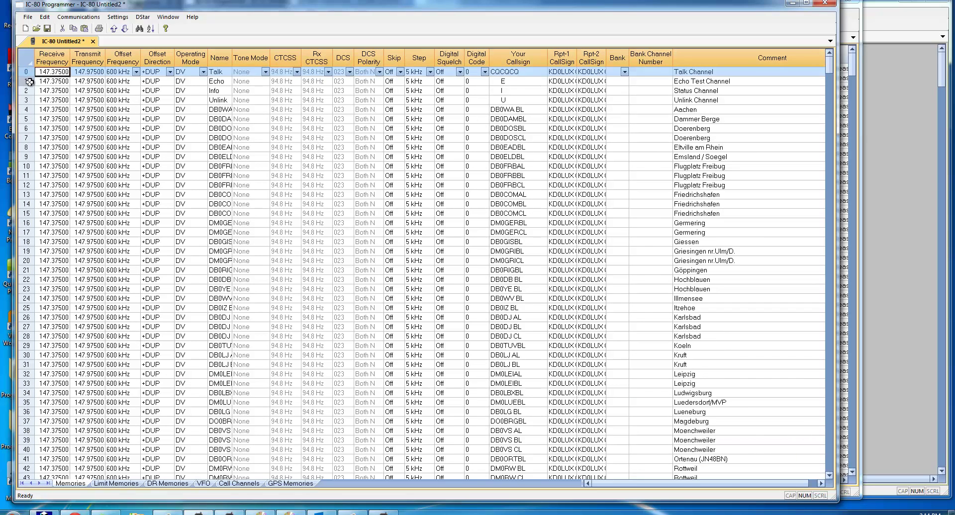
click(30, 102)
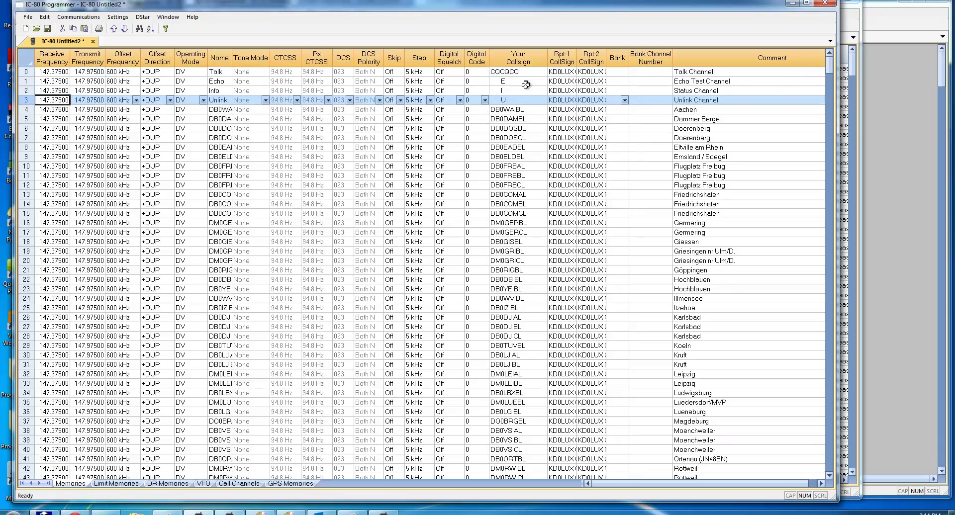
drag(829, 68, 822, 215)
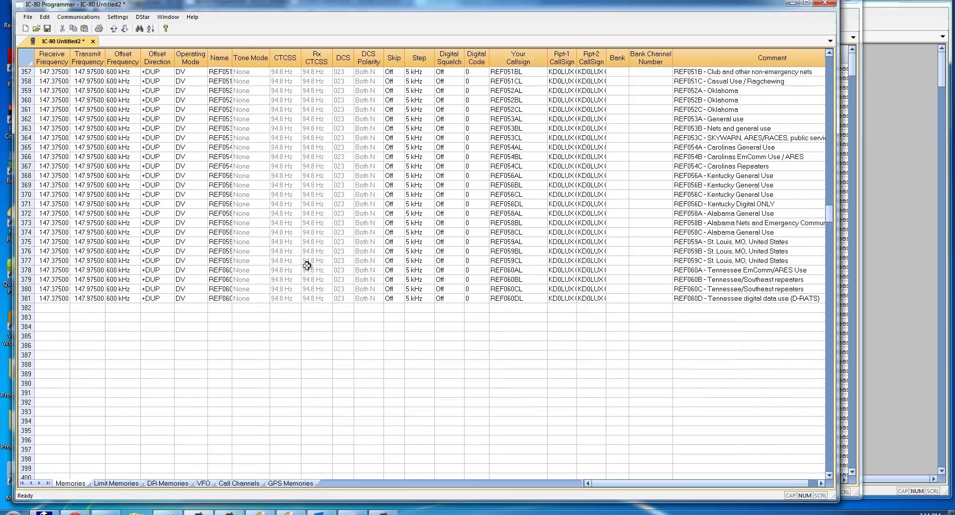
click(30, 260)
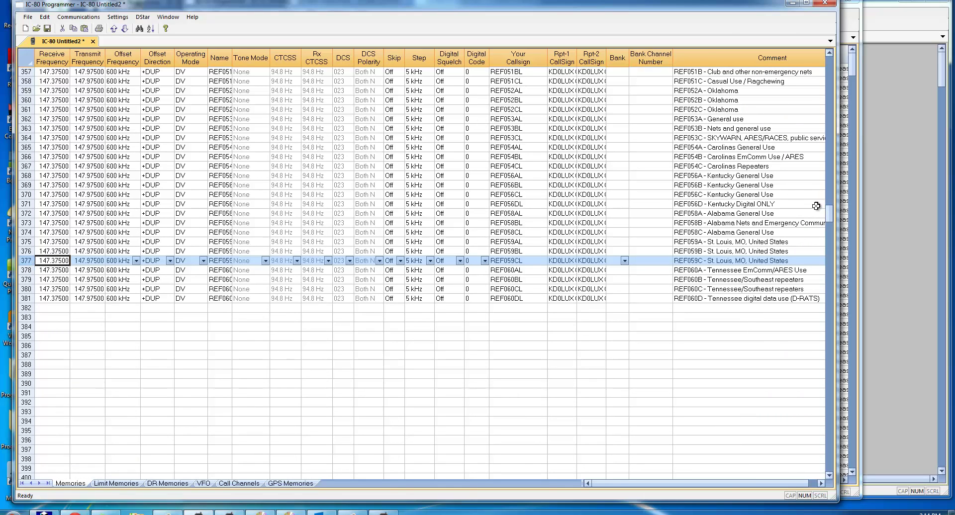
drag(830, 216, 842, 65)
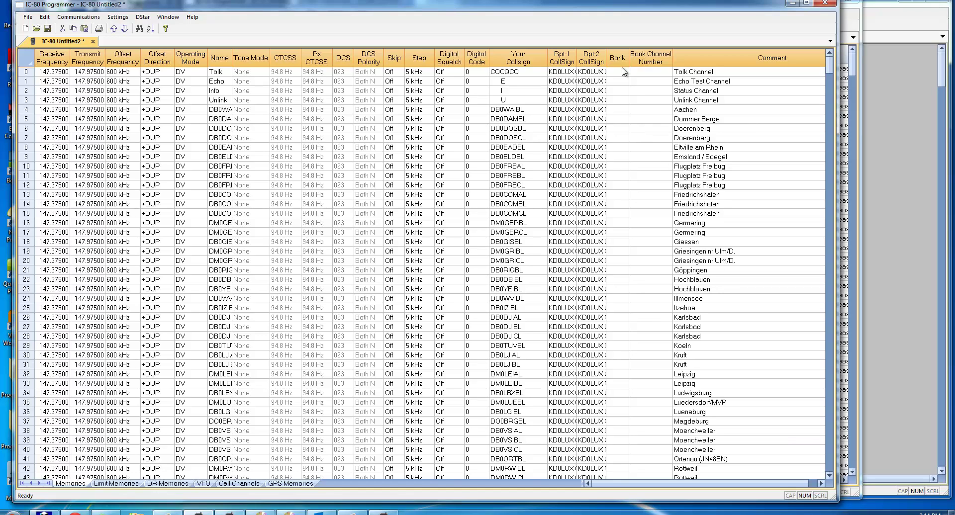
Widen the Rpt-1 CallSign, Rpt-2 CallSign and Name columns, and review the channel names down to the reflector entries.
mouse_move(606, 58)
mouse_down()
mouse_move(622, 58)
mouse_move(598, 57)
mouse_up()
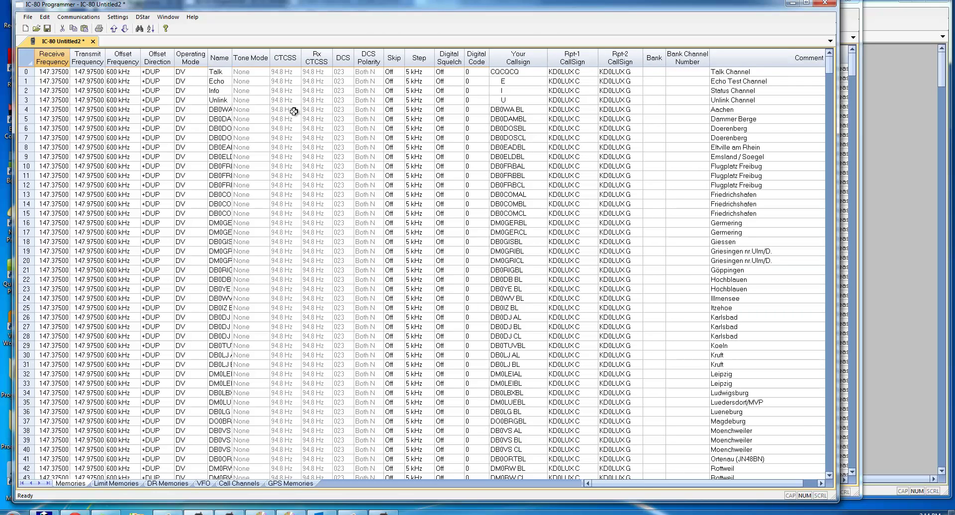
drag(233, 61, 262, 61)
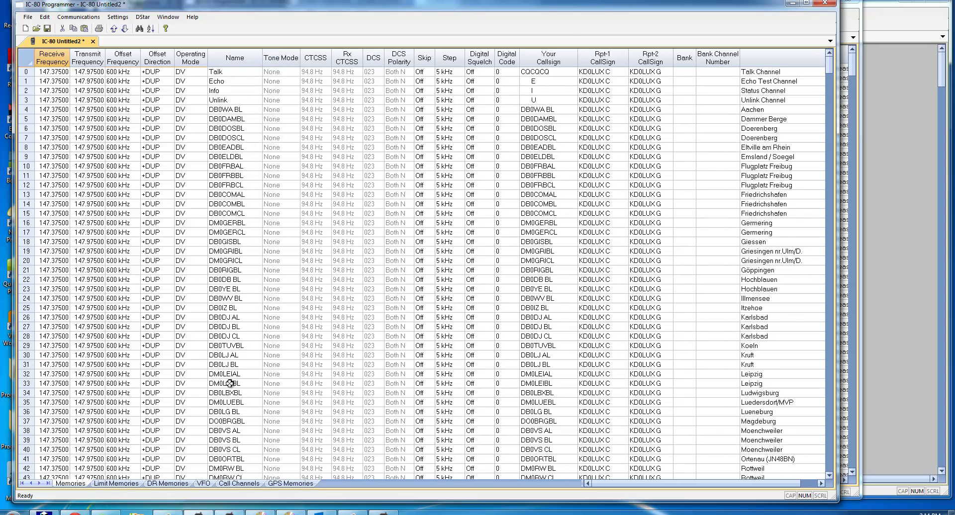
scroll(229, 455, down, 15)
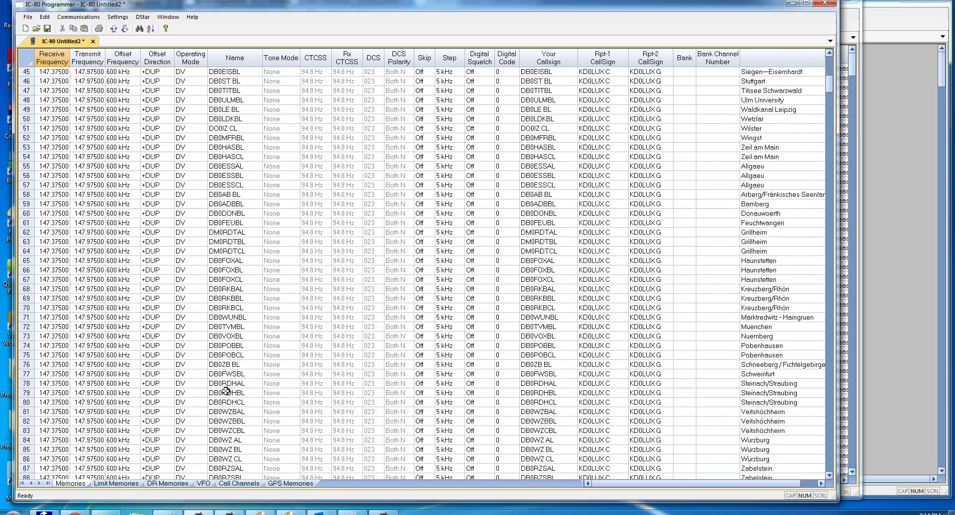
scroll(227, 392, down, 12)
scroll(227, 392, down, 13)
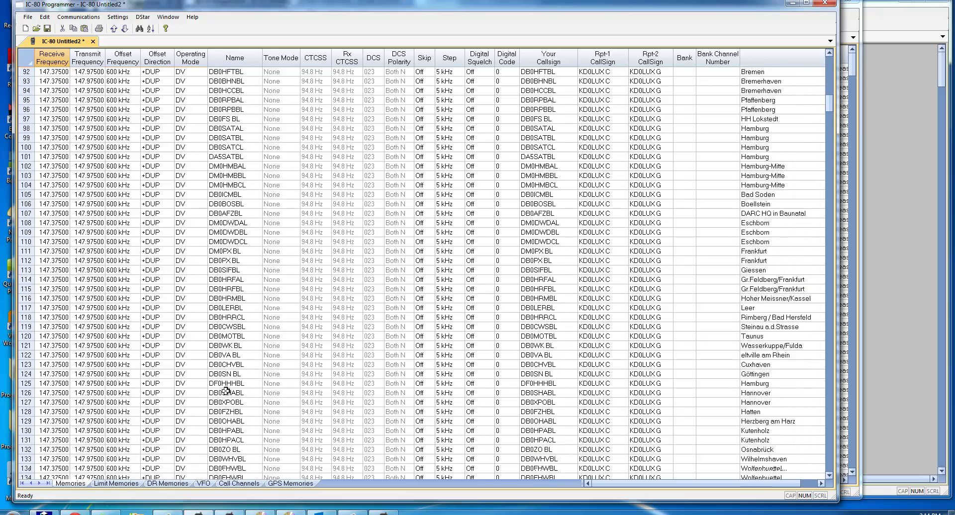
scroll(226, 391, down, 10)
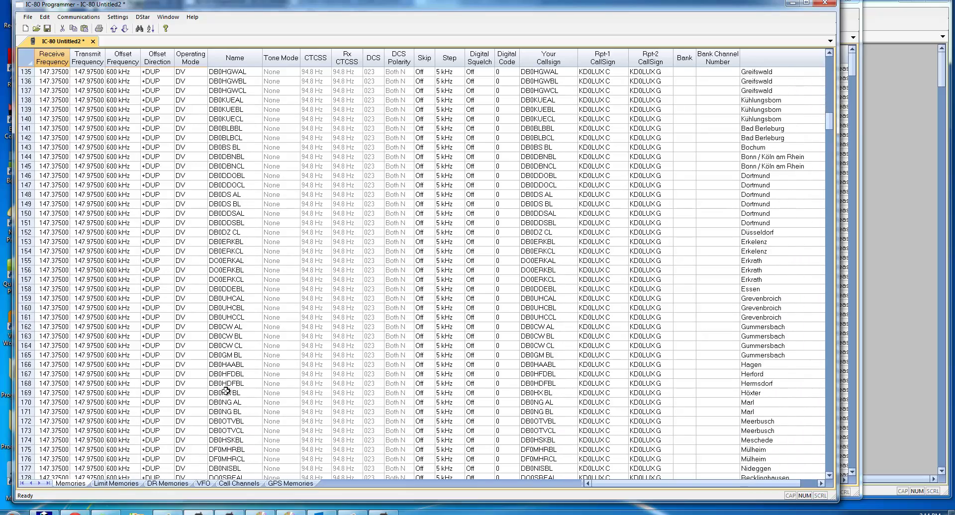
scroll(230, 414, down, 16)
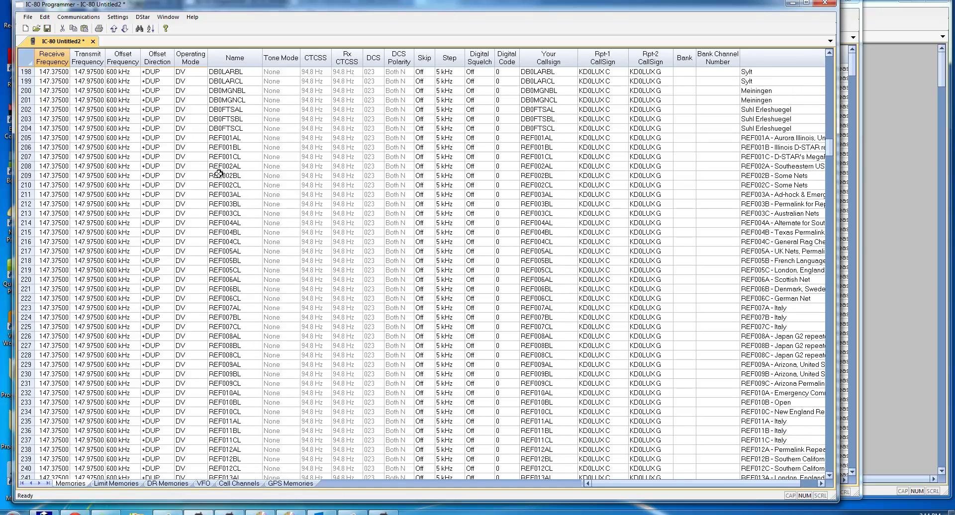
Reopen DStar Calc Advanced, select the United Kingdom repeaters as link destinations, and browse the available reflectors.
click(144, 18)
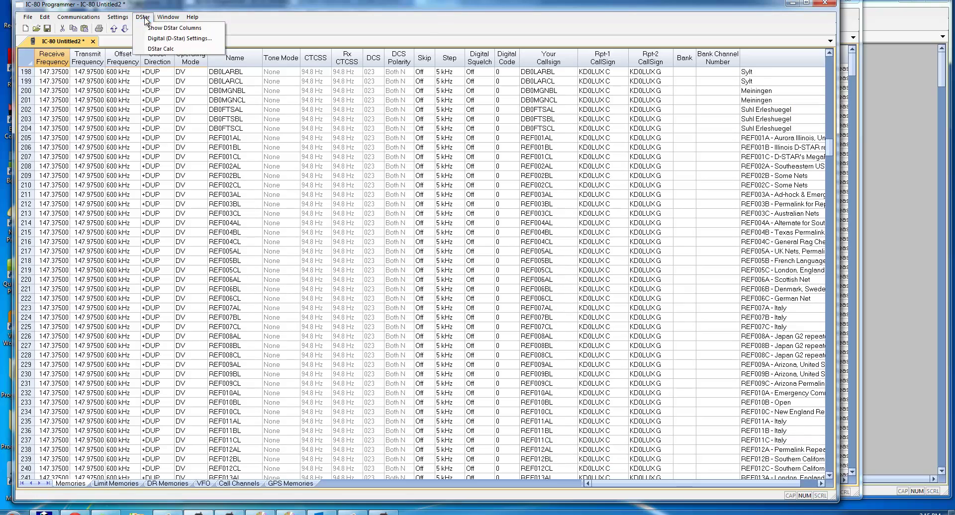
click(154, 48)
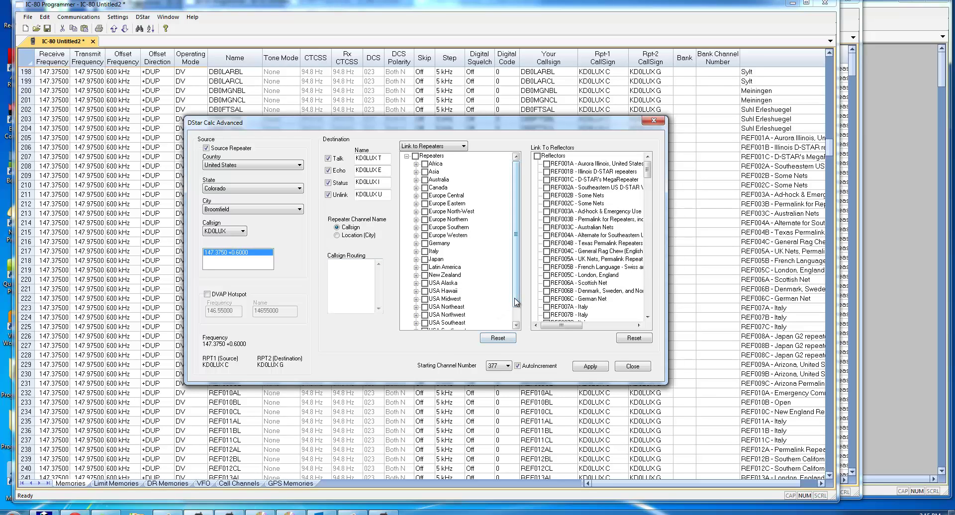
mouse_move(514, 301)
mouse_down()
mouse_move(517, 316)
mouse_move(517, 300)
mouse_up()
click(516, 325)
click(516, 325)
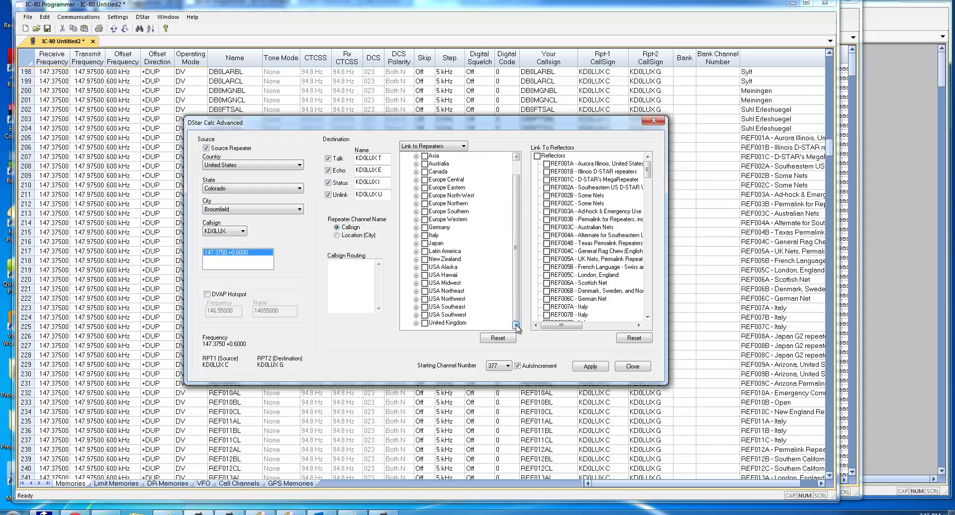
click(425, 324)
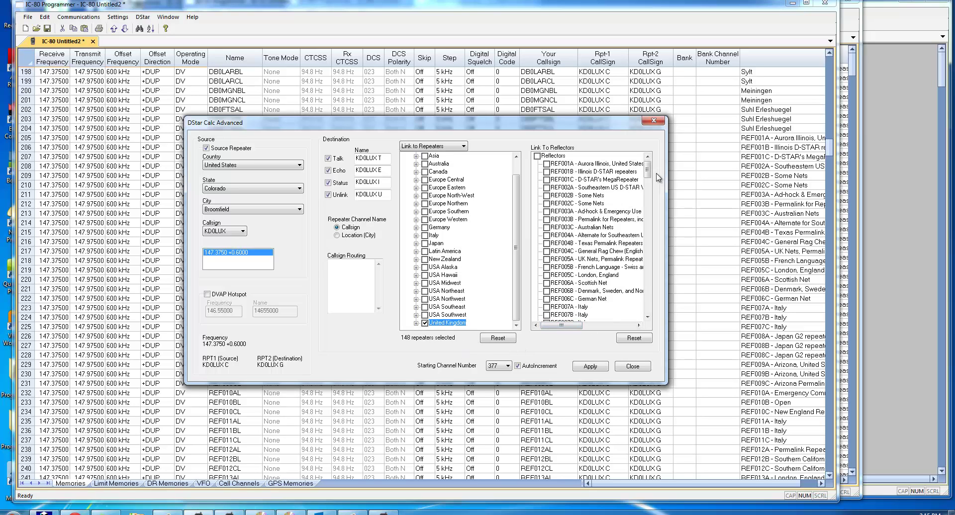
drag(648, 175, 652, 225)
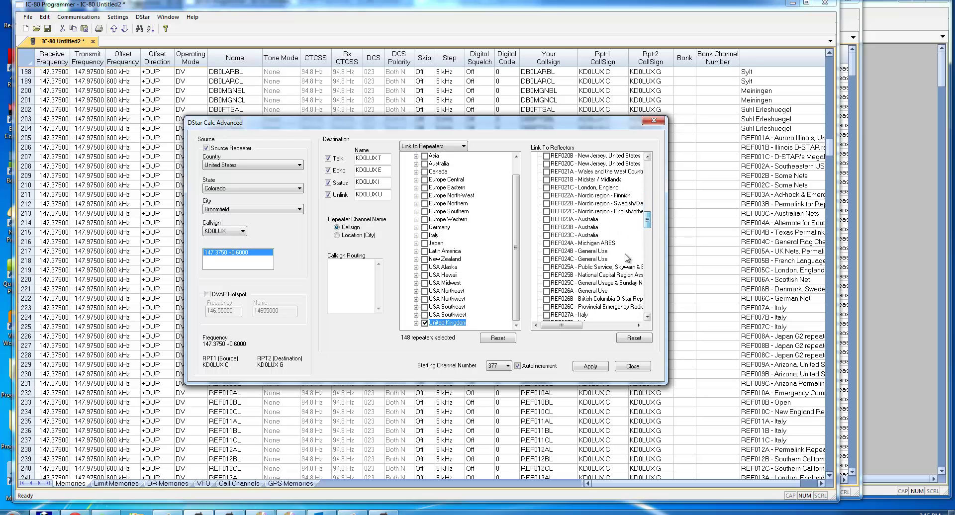